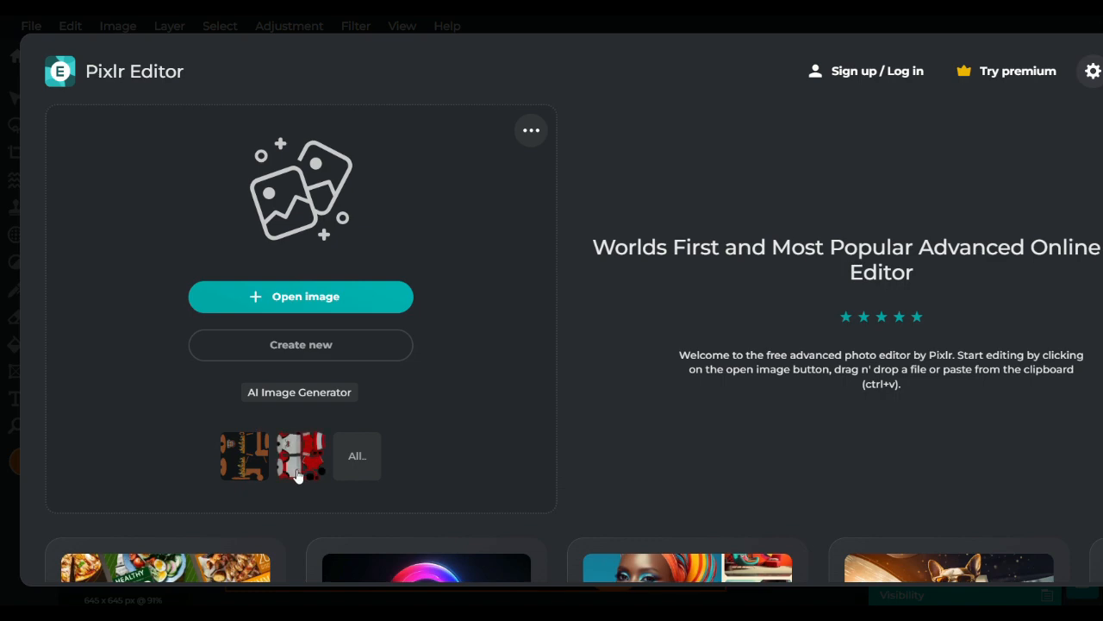
Open the recent red and grey hockey uniform template Home.webp so the whole canvas fits in view
click(293, 472)
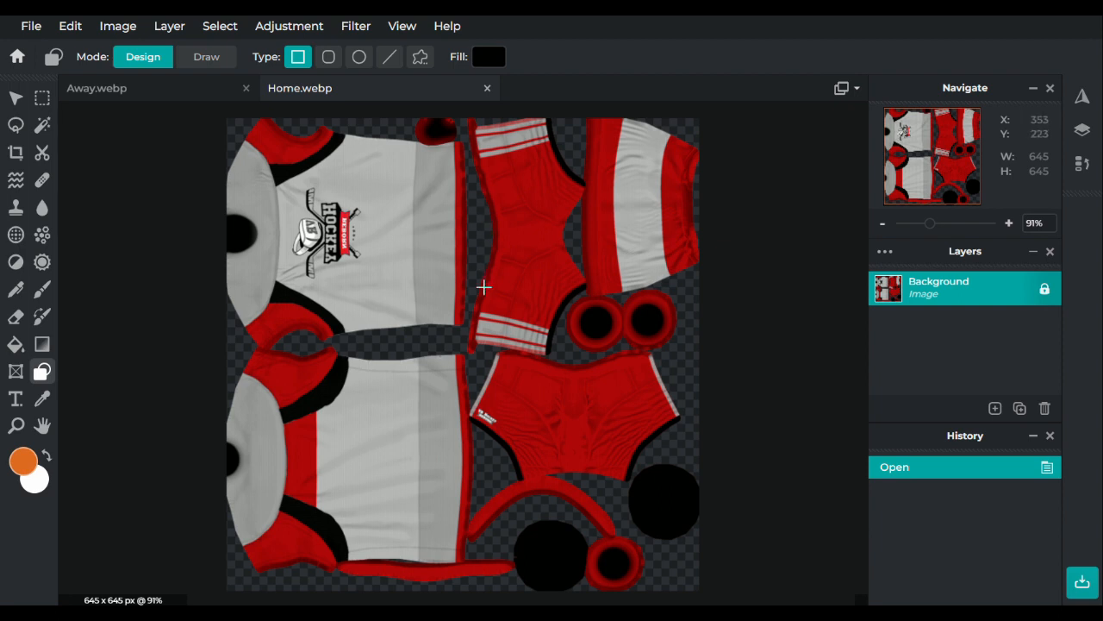
scroll(242, 210, down, 1)
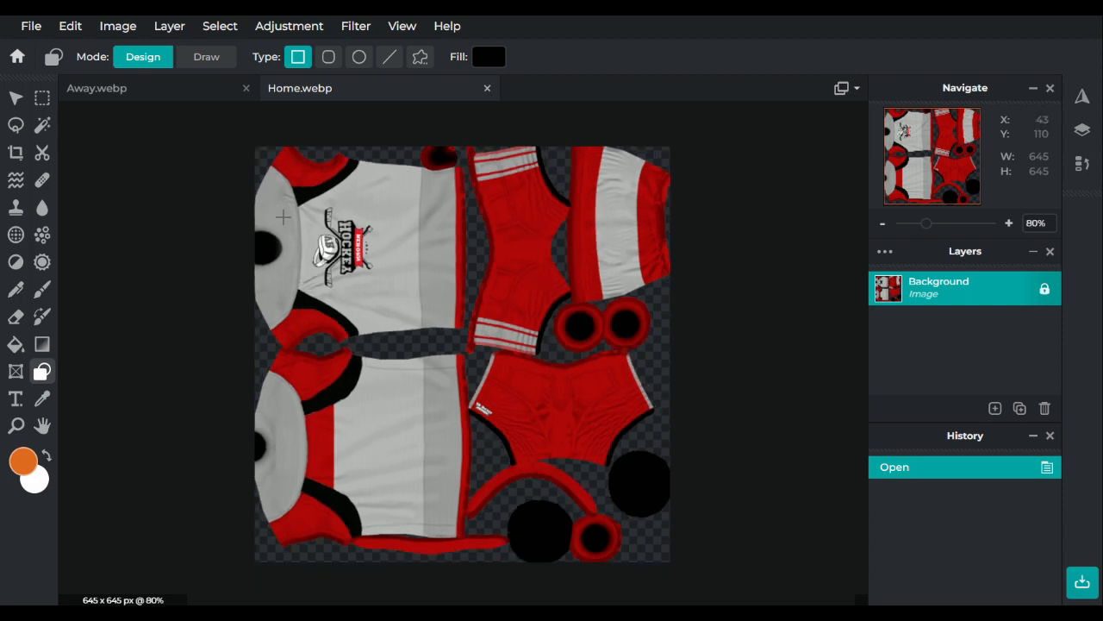
scroll(285, 218, up, 1)
scroll(362, 254, down, 1)
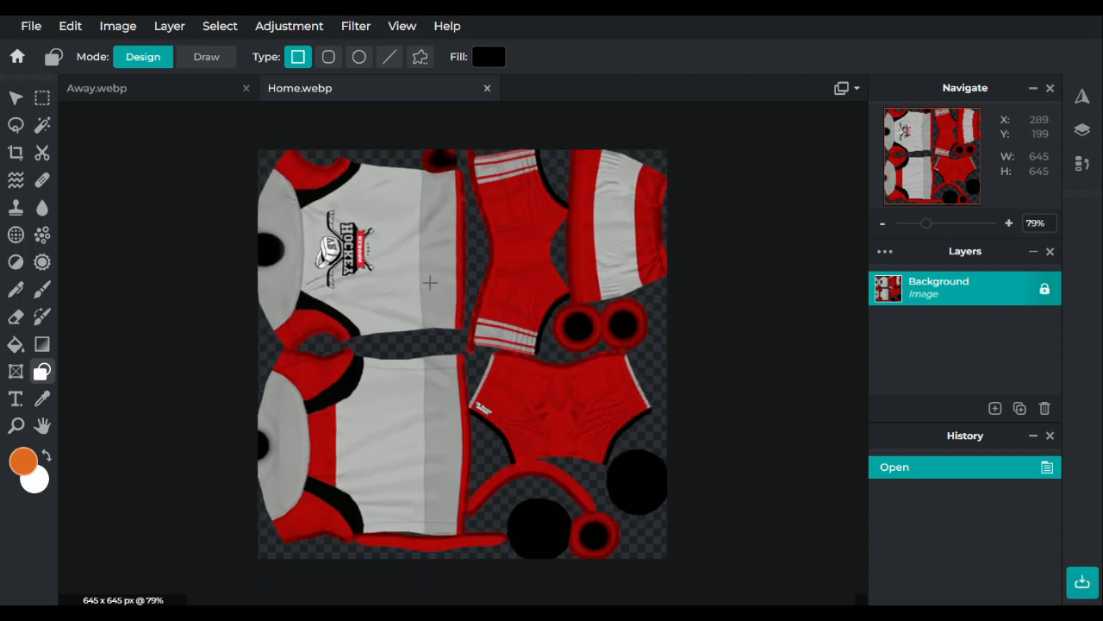
Inspect the original uniform template in Away.webp by temporarily hiding the black Shape 18 base layer
click(195, 98)
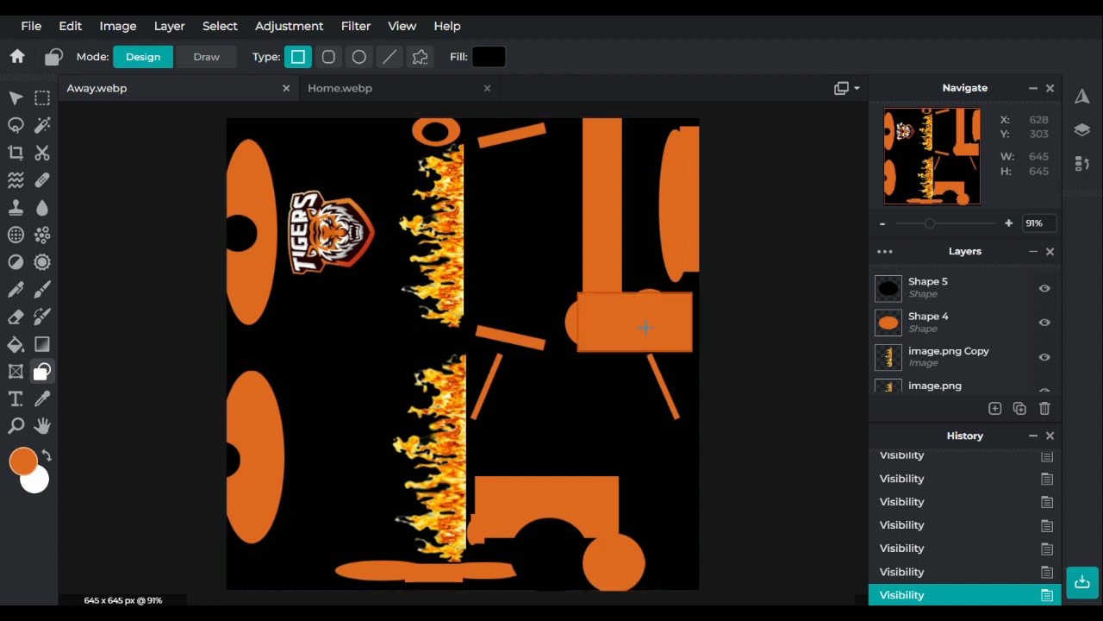
scroll(992, 349, down, 10)
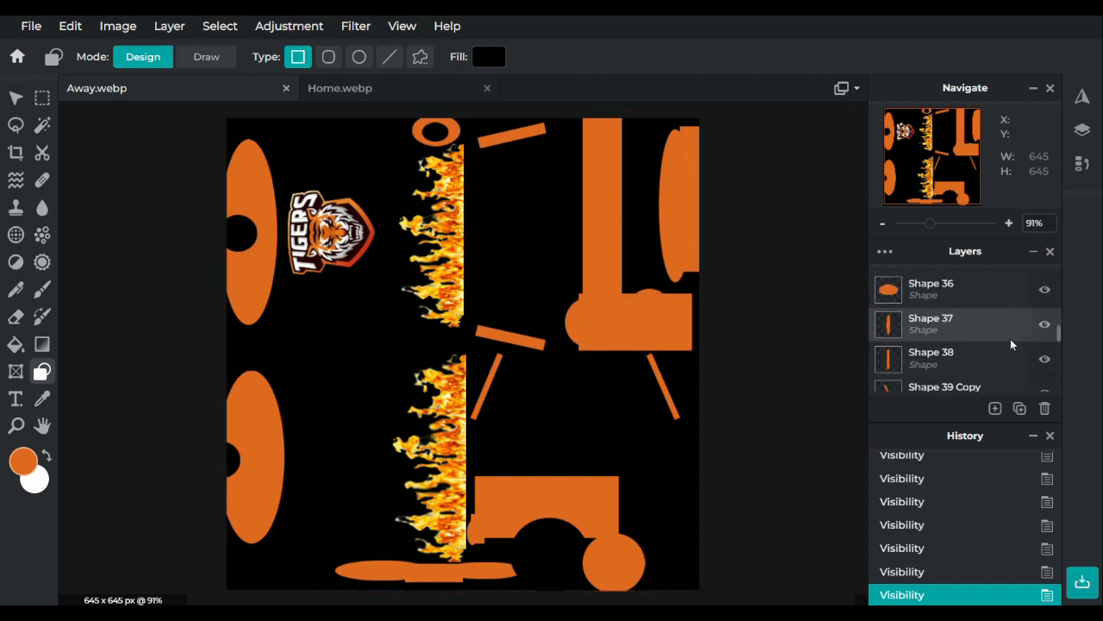
scroll(1010, 354, down, 5)
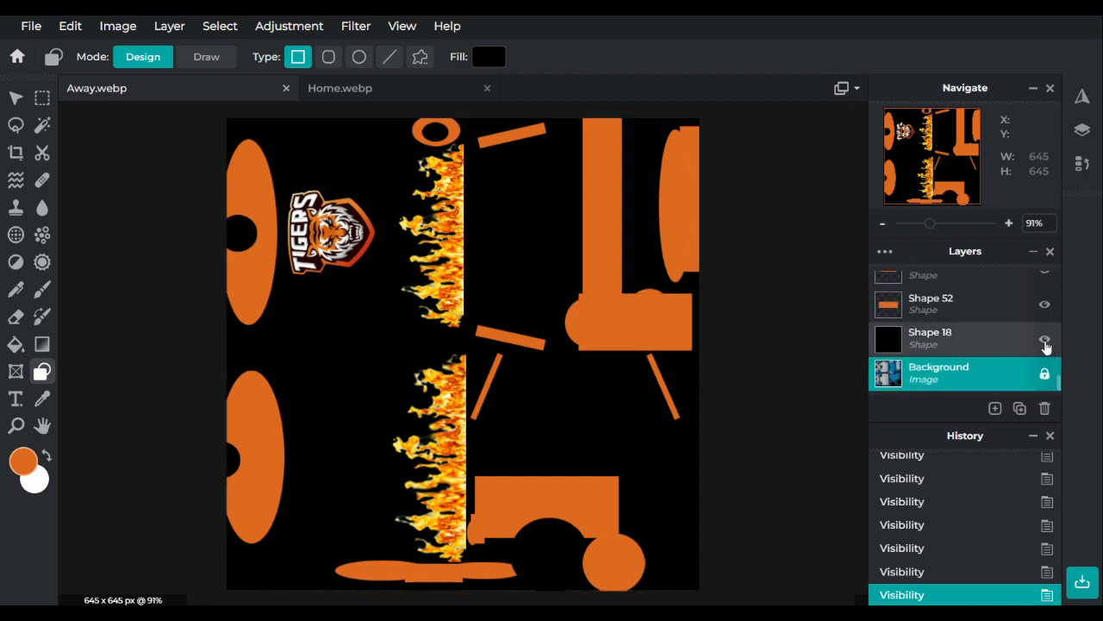
click(1045, 340)
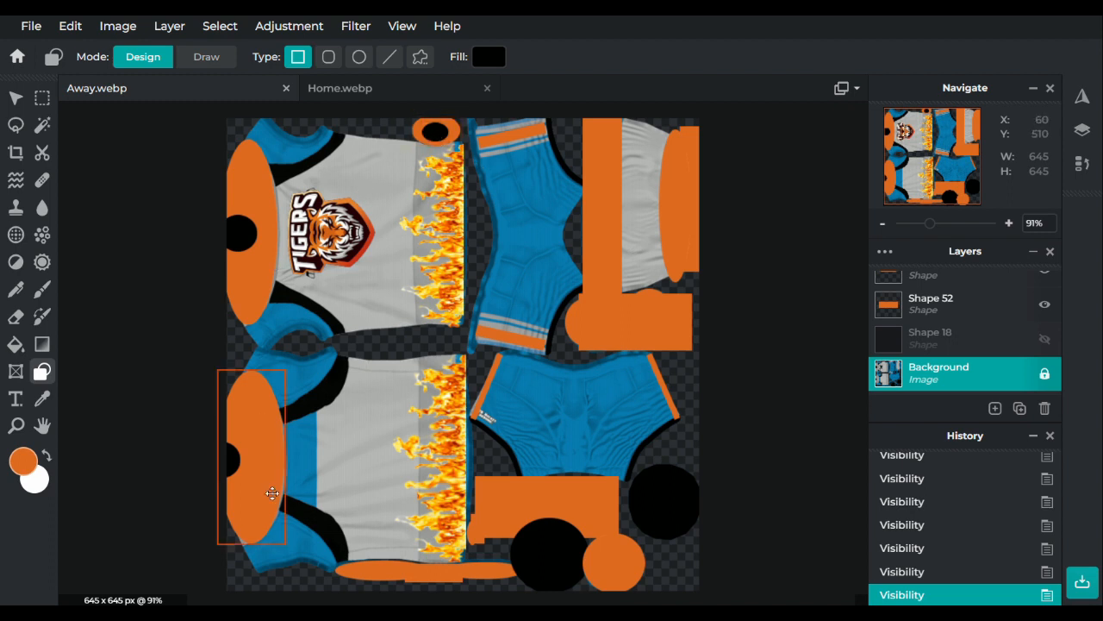
click(1044, 339)
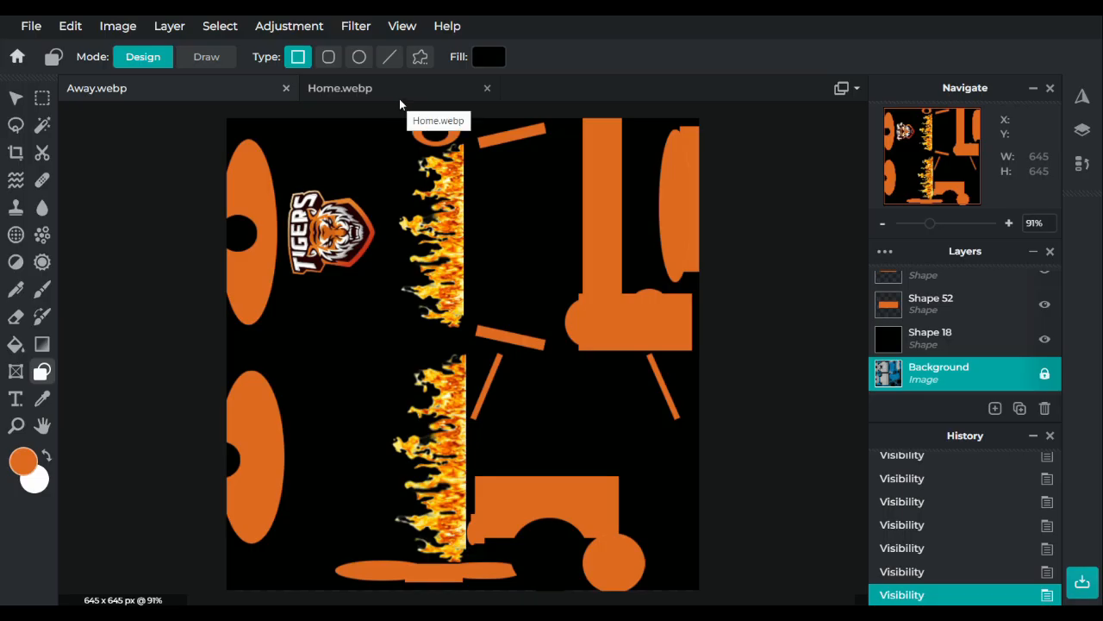
Compare the unedited Home.webp template with the customised Away.webp design
mouse_move(399, 98)
mouse_down()
mouse_move(401, 137)
mouse_move(409, 92)
mouse_up()
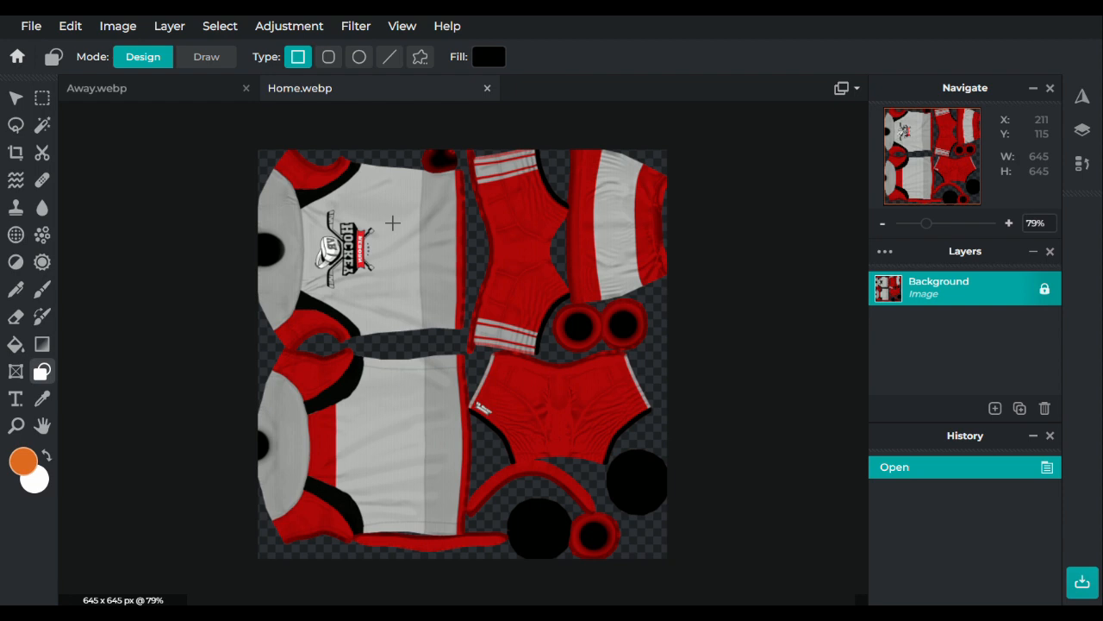
click(156, 90)
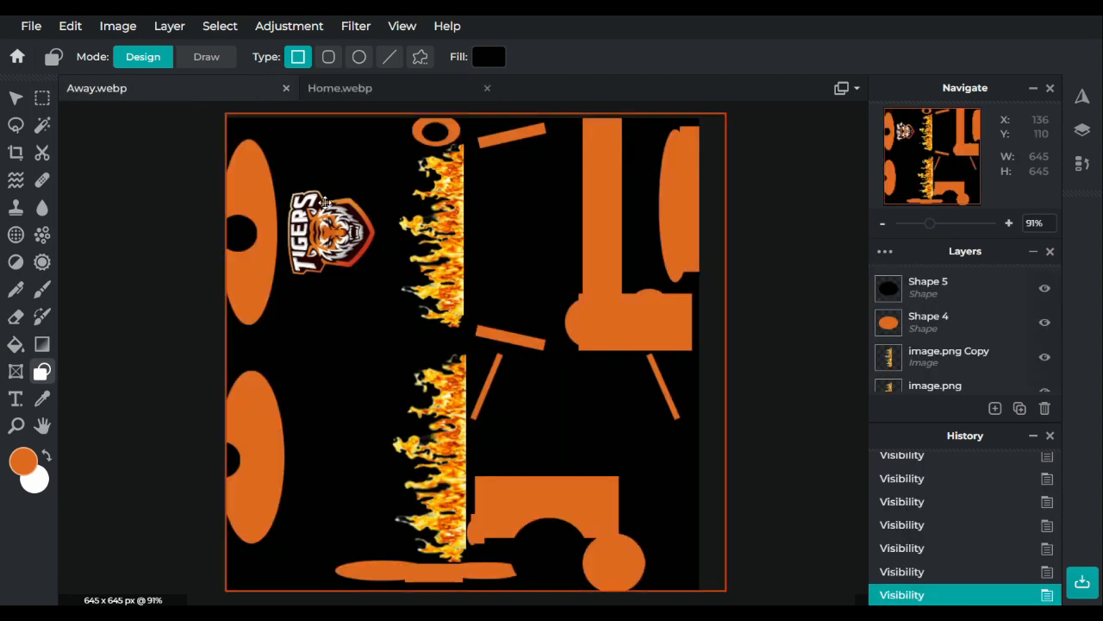
click(598, 317)
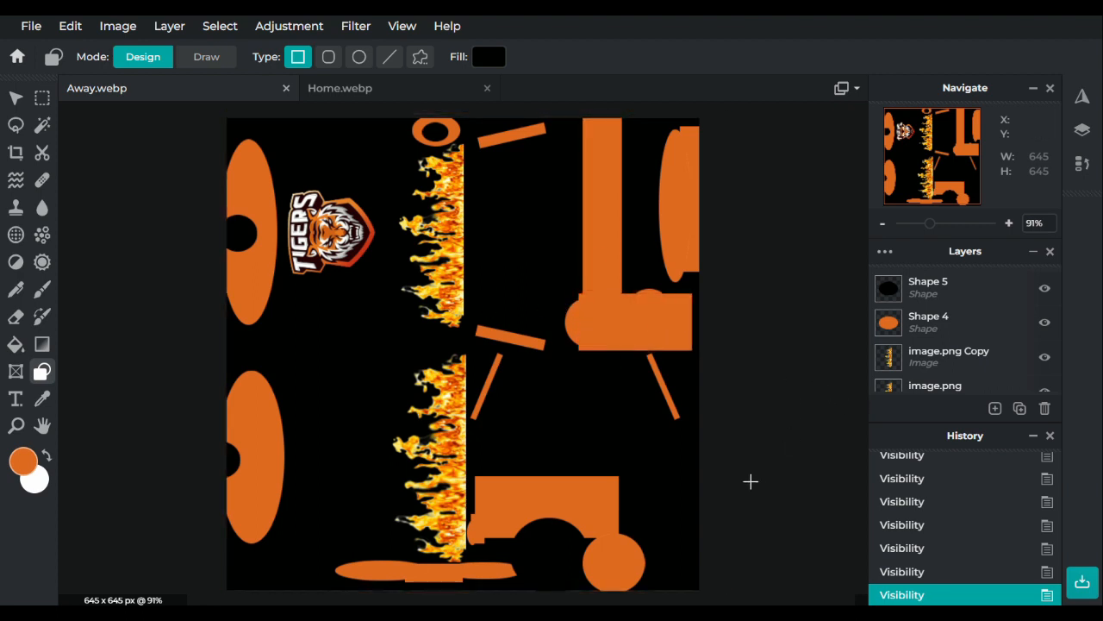
Hide the black Shape 18 base layer in Away.webp, directly above the background
scroll(971, 344, down, 15)
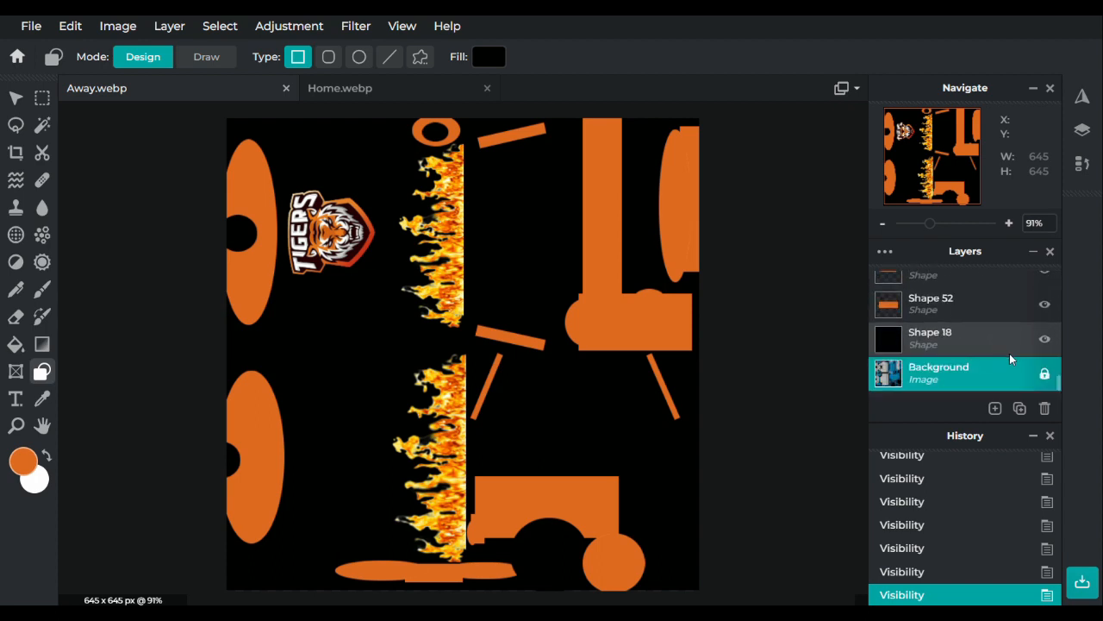
scroll(1008, 353, up, 3)
scroll(985, 325, down, 3)
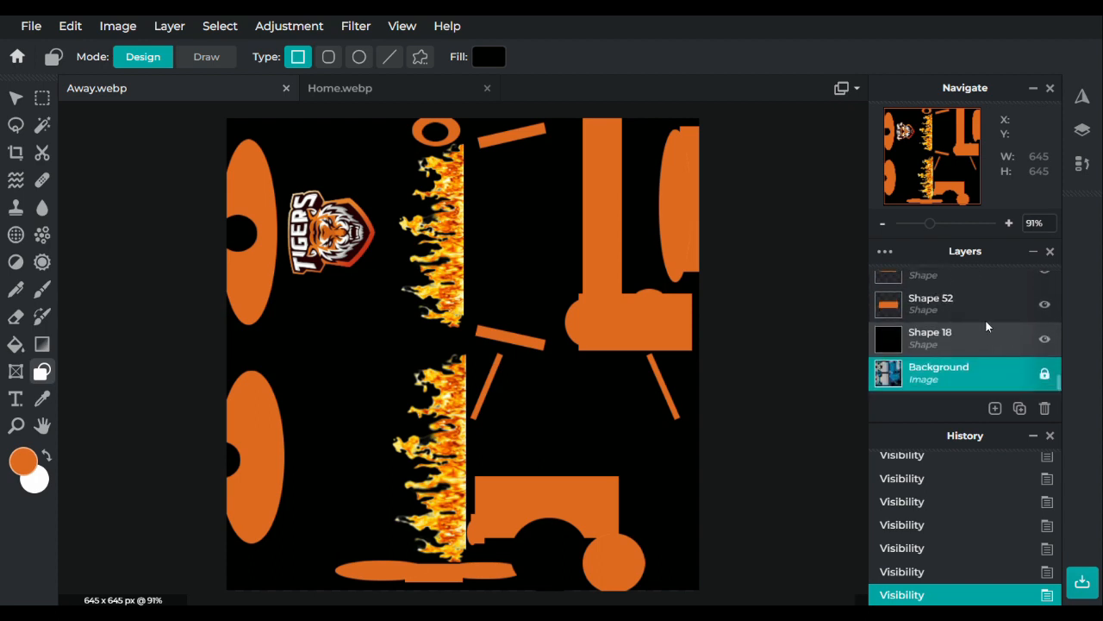
click(1045, 339)
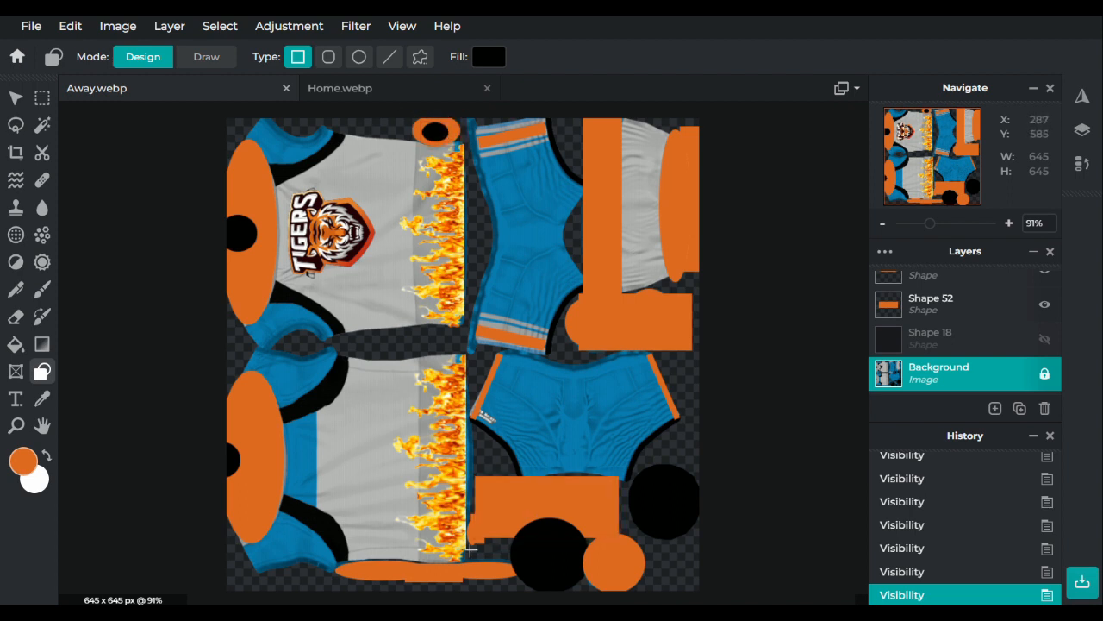
Copy the Tigers logo from Away.webp and paste it onto the front of the jersey in Home.webp
click(423, 89)
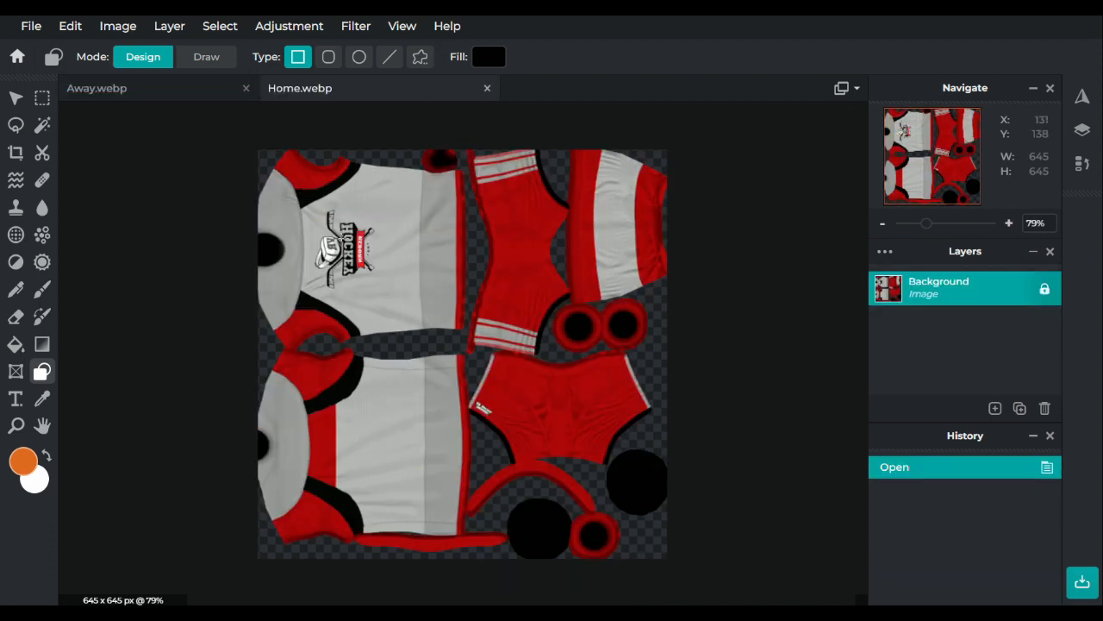
click(203, 93)
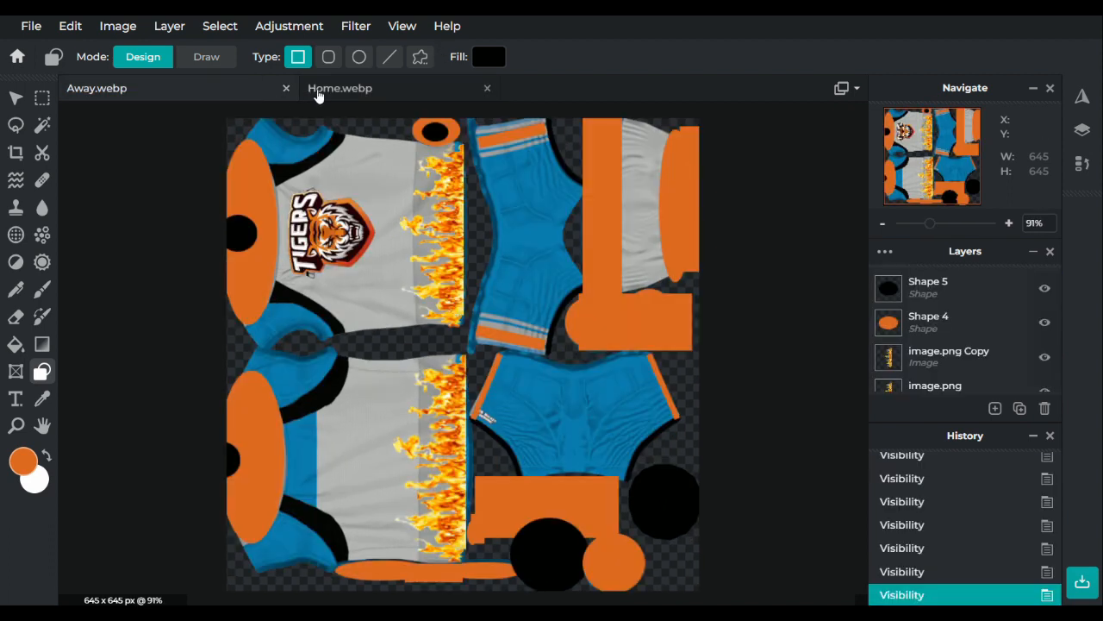
click(15, 97)
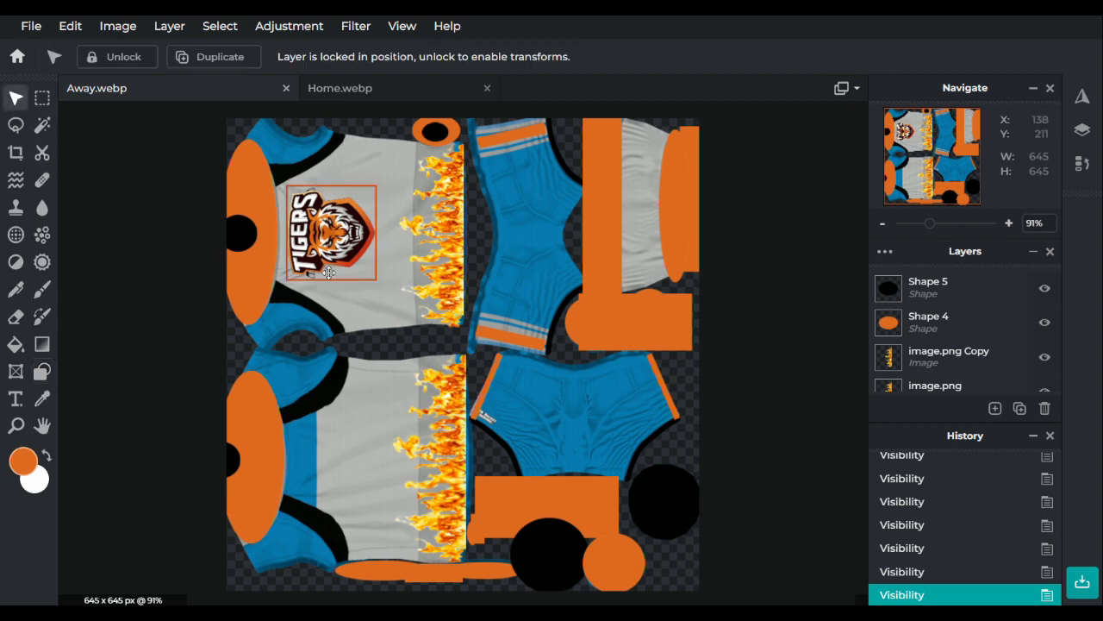
click(337, 232)
key(ctrl+c)
click(391, 83)
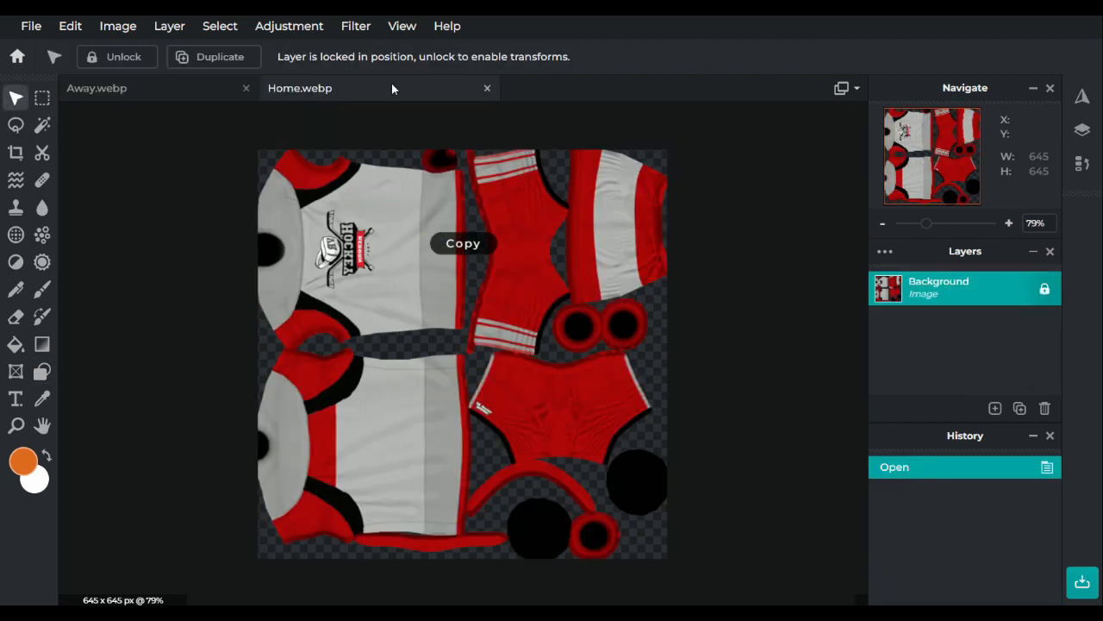
key(ctrl+v)
click(443, 264)
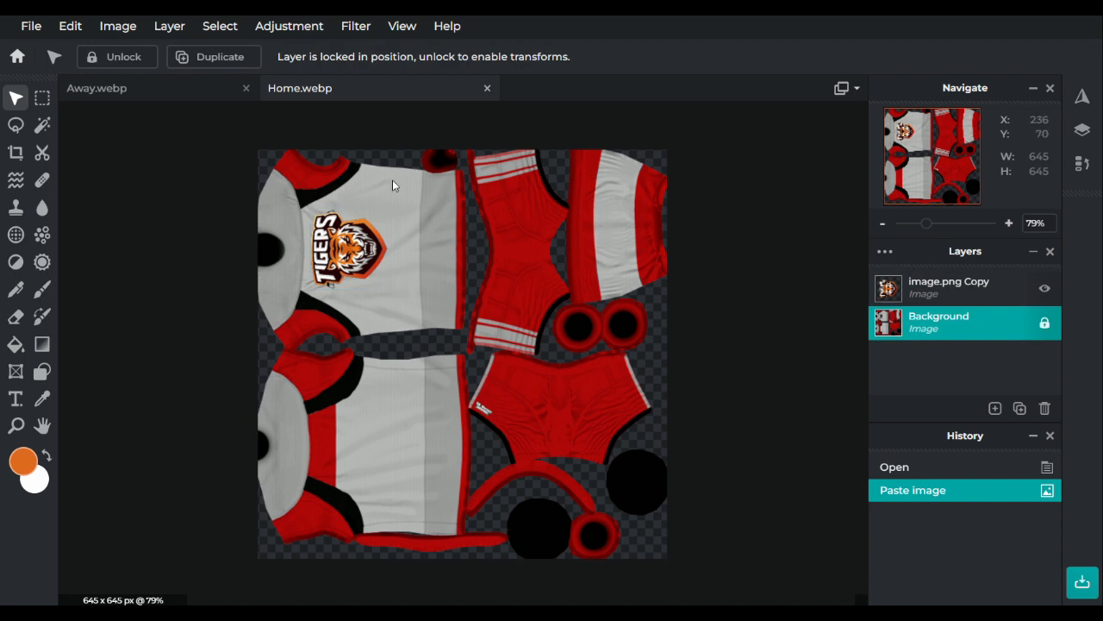
Copy the upper jersey's flame image from Away.webp and paste it along the hem of the matching jersey in Home.webp
click(197, 88)
click(426, 260)
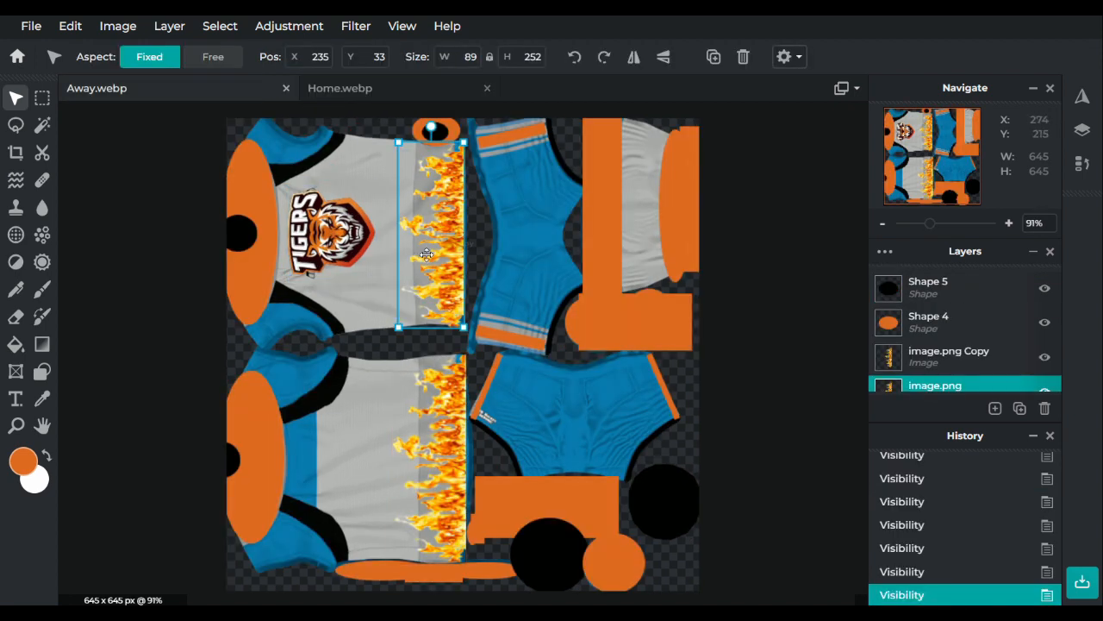
key(ctrl+c)
click(343, 87)
key(ctrl+v)
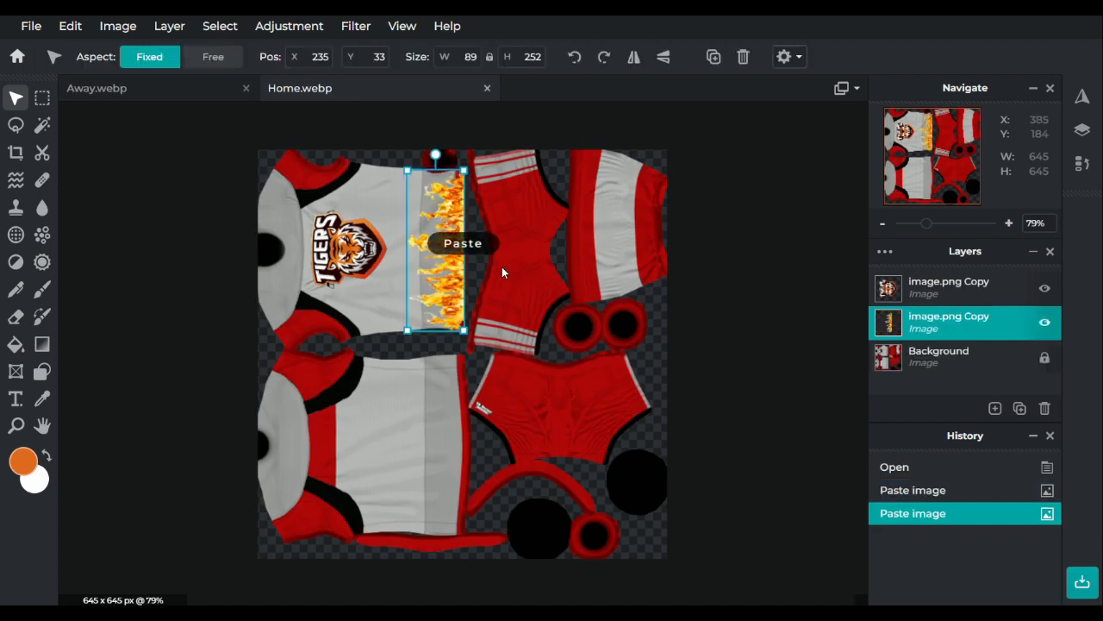
click(480, 256)
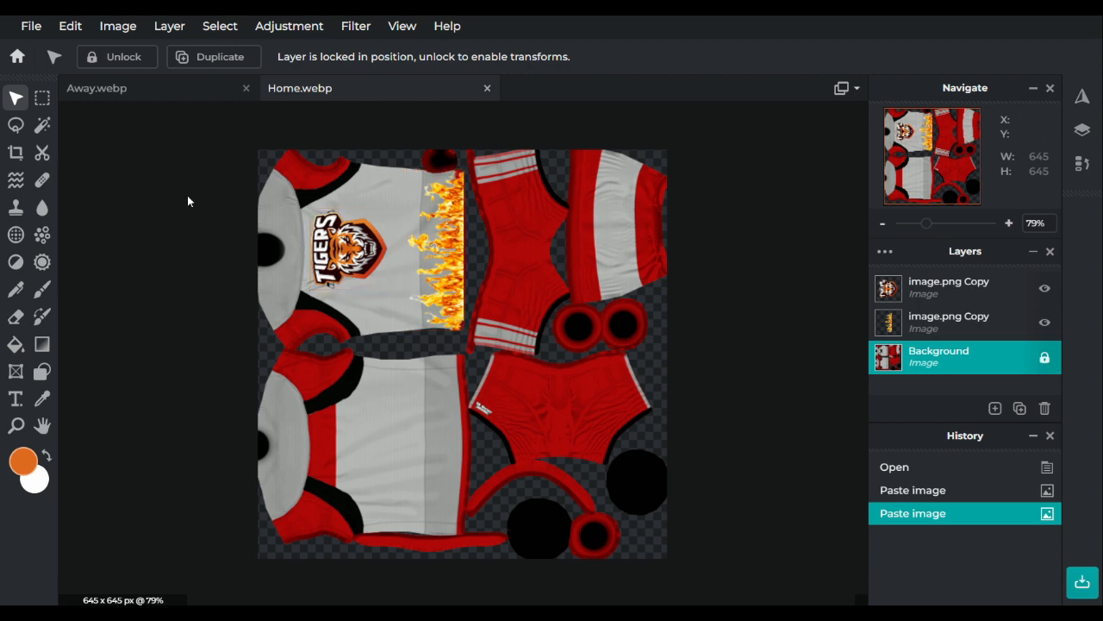
click(43, 128)
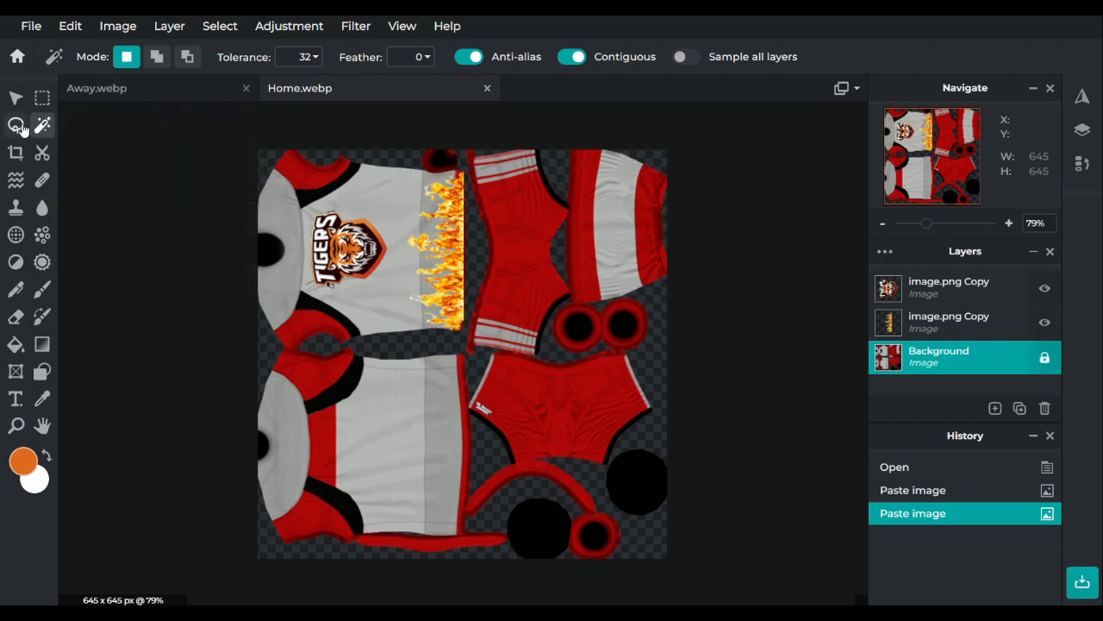
click(15, 98)
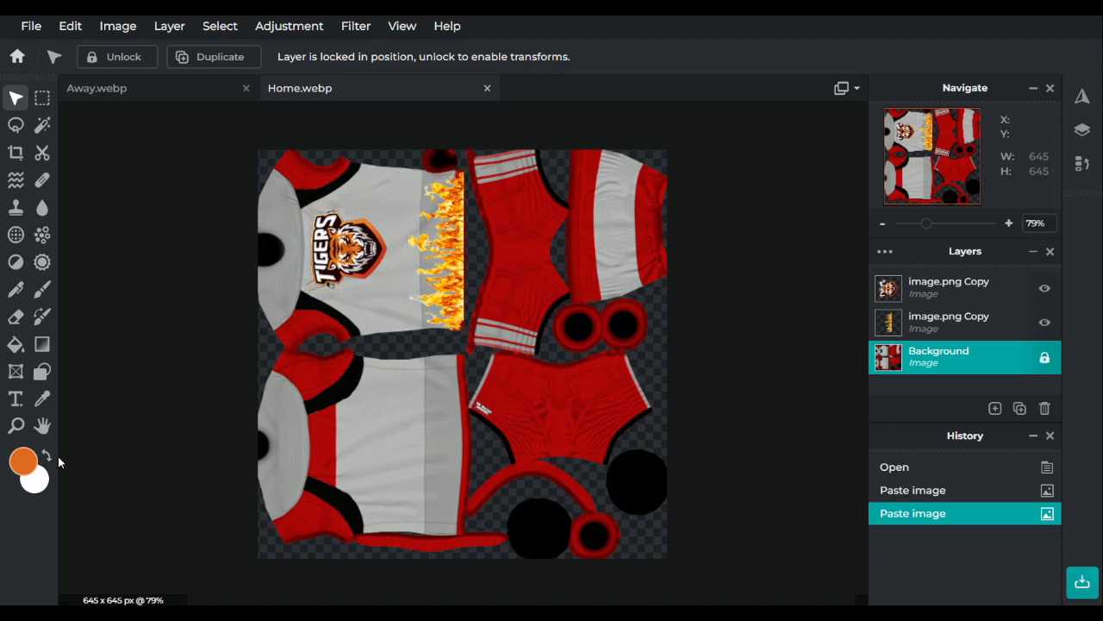
Browse the custom shapes available for the Shape tool
click(42, 372)
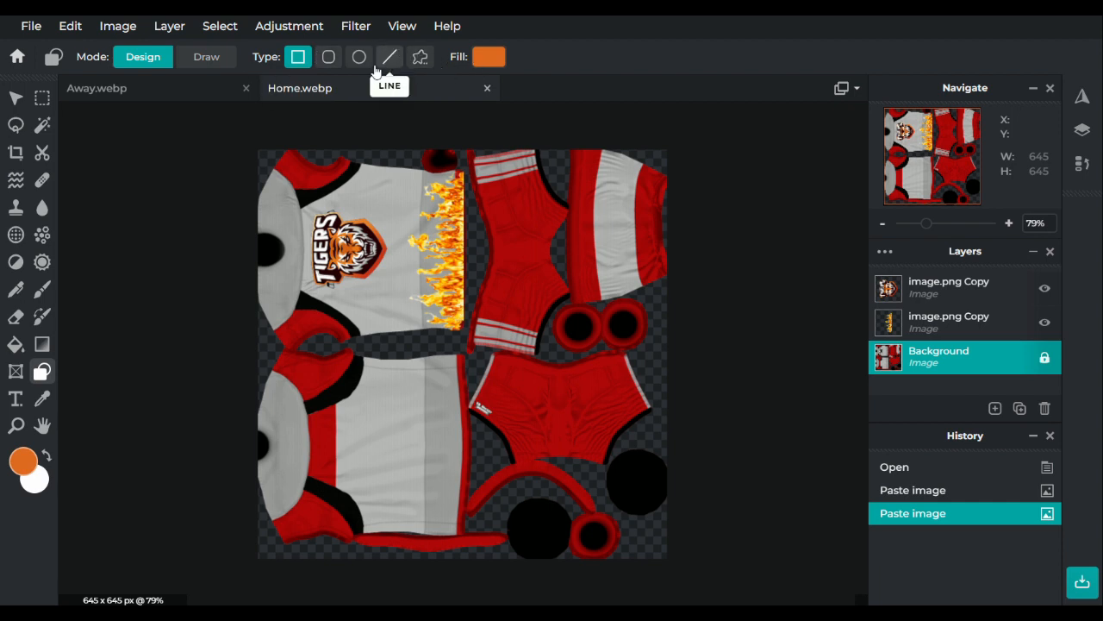
click(420, 57)
click(498, 55)
scroll(515, 180, down, 1)
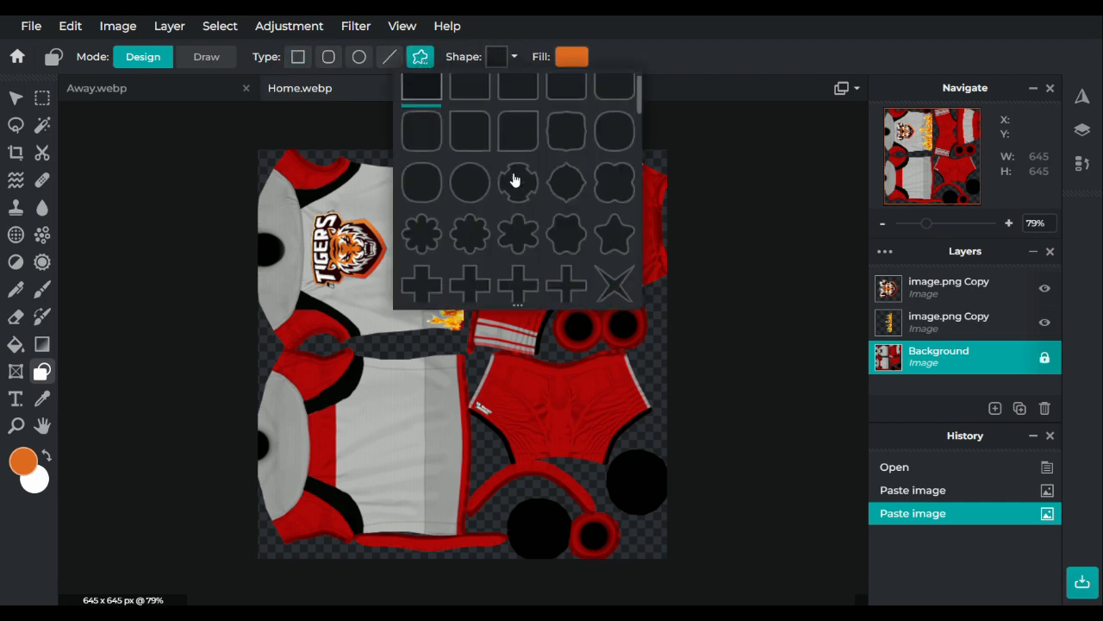
scroll(514, 181, down, 2)
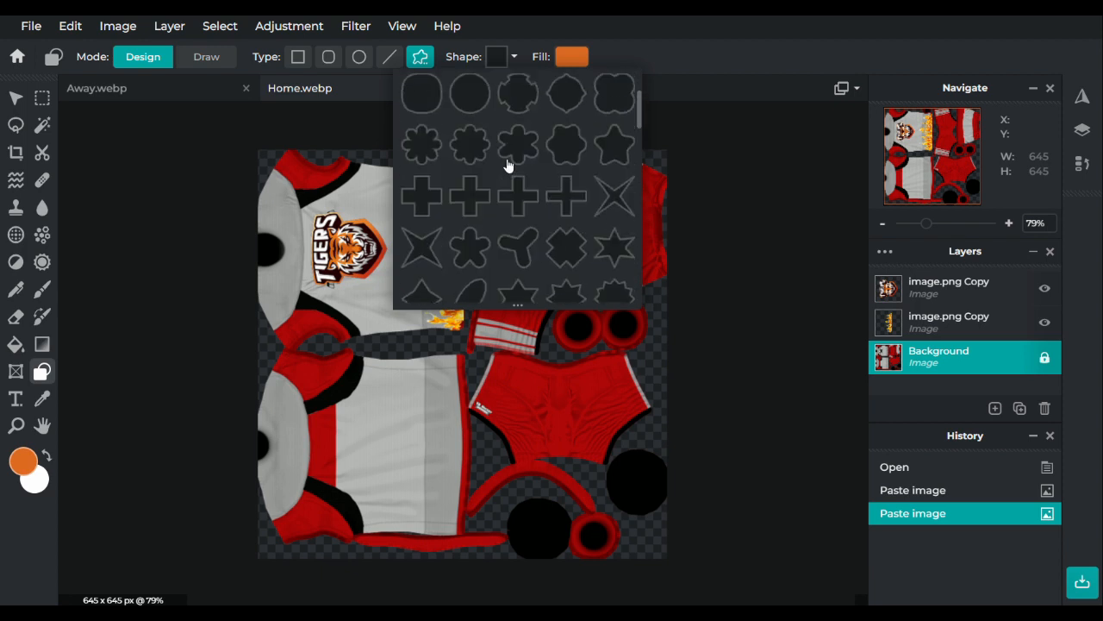
scroll(508, 165, up, 3)
click(496, 57)
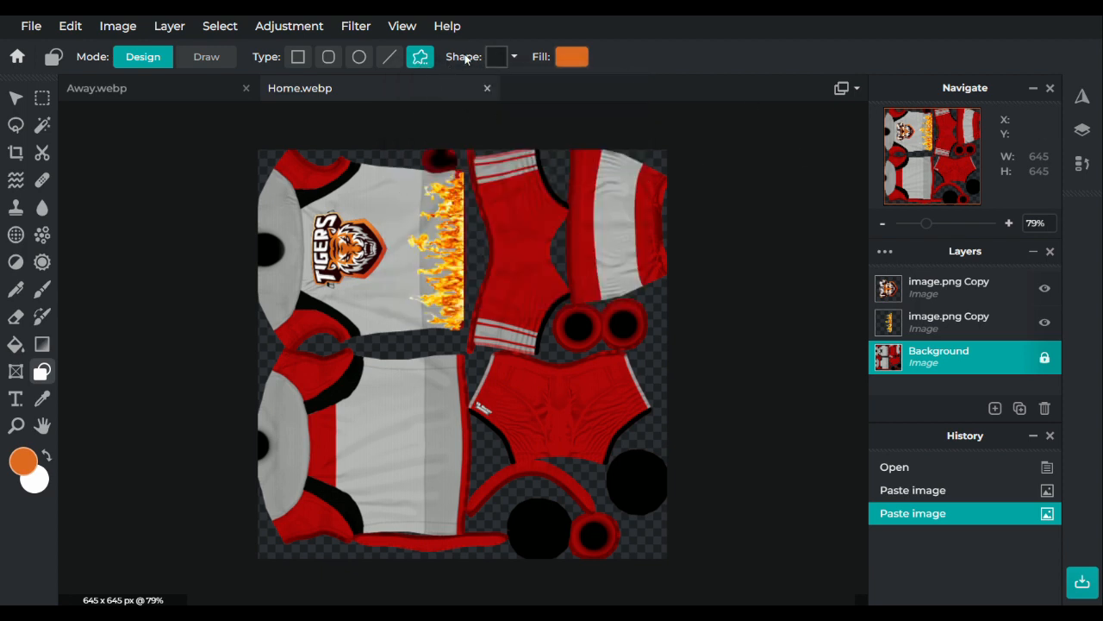
Draw a trial orange ellipse next to the collar of the front jersey in Home.webp and delete it
click(301, 59)
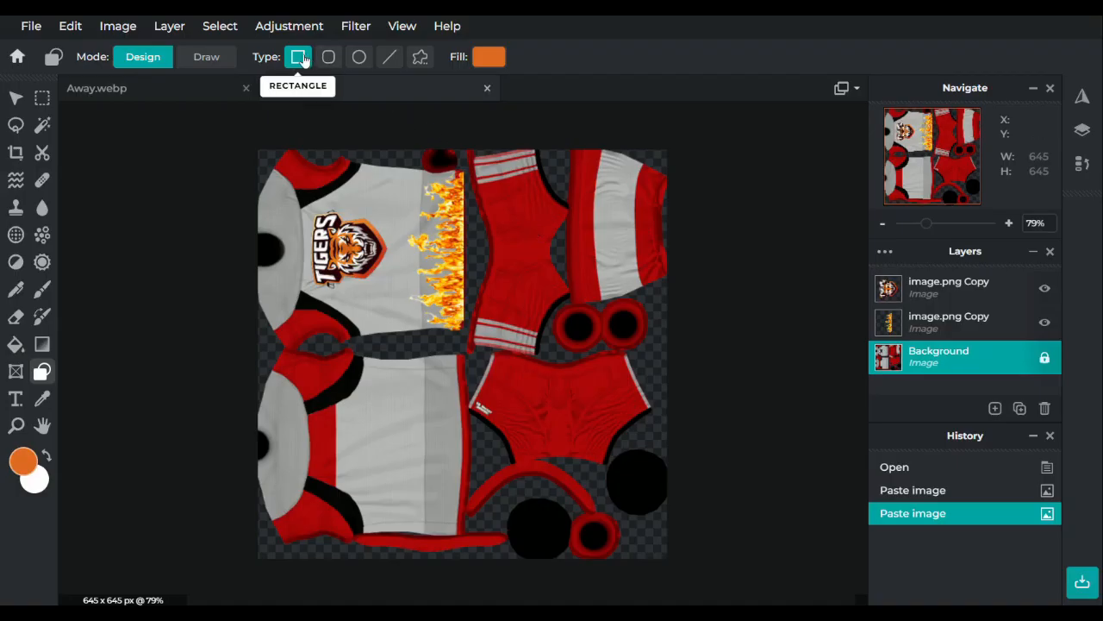
click(359, 58)
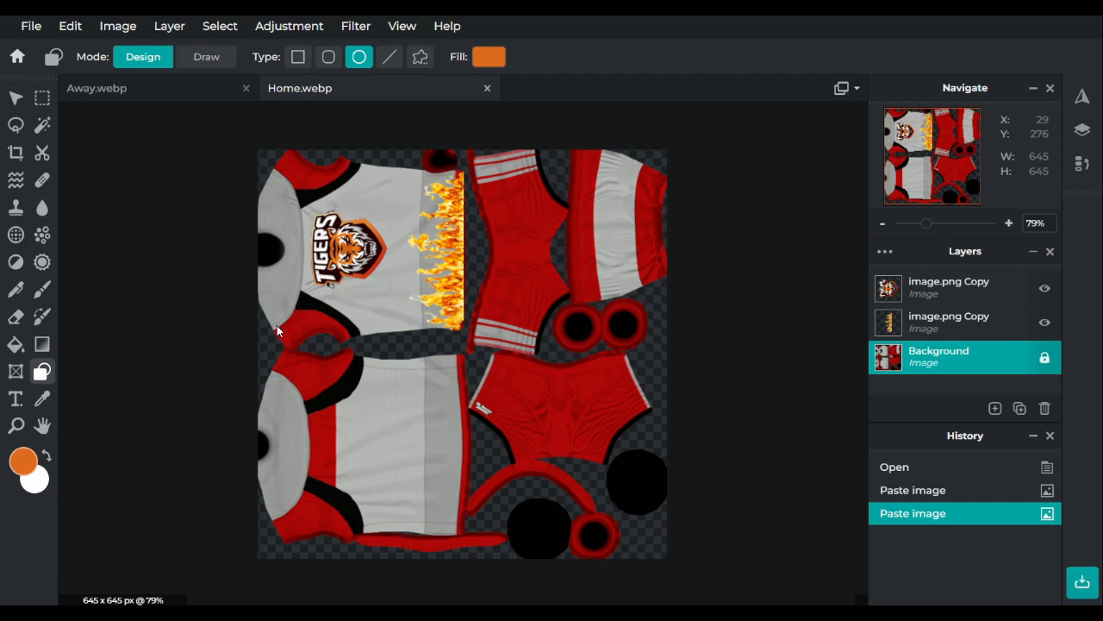
drag(274, 281, 334, 185)
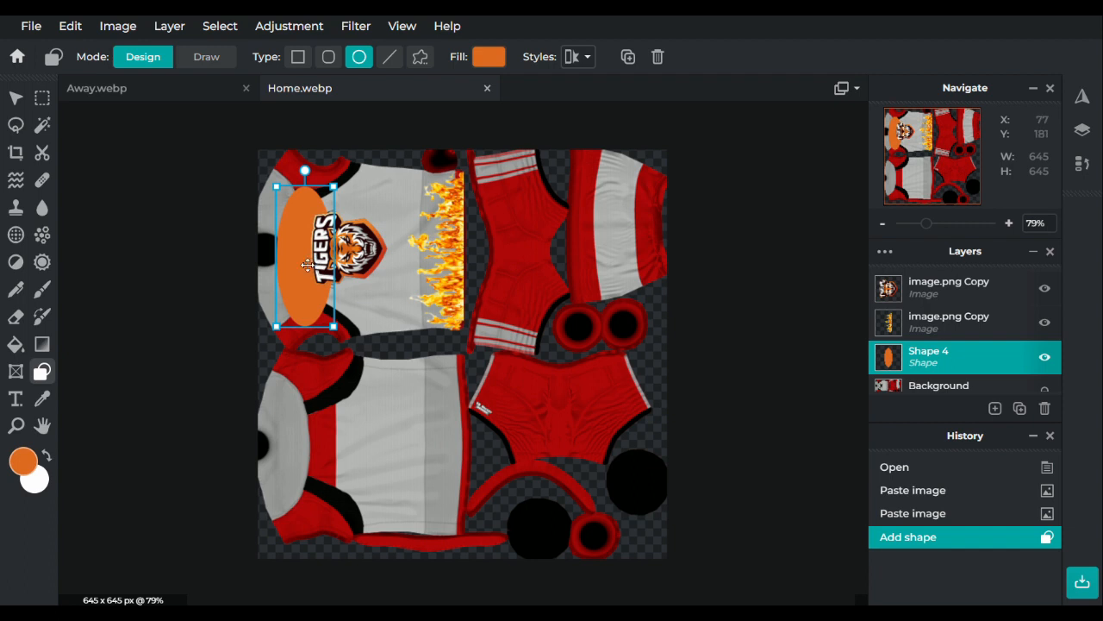
key(Delete)
Reorder the layers in Home.webp so the flame image lies above the Tigers logo
click(991, 317)
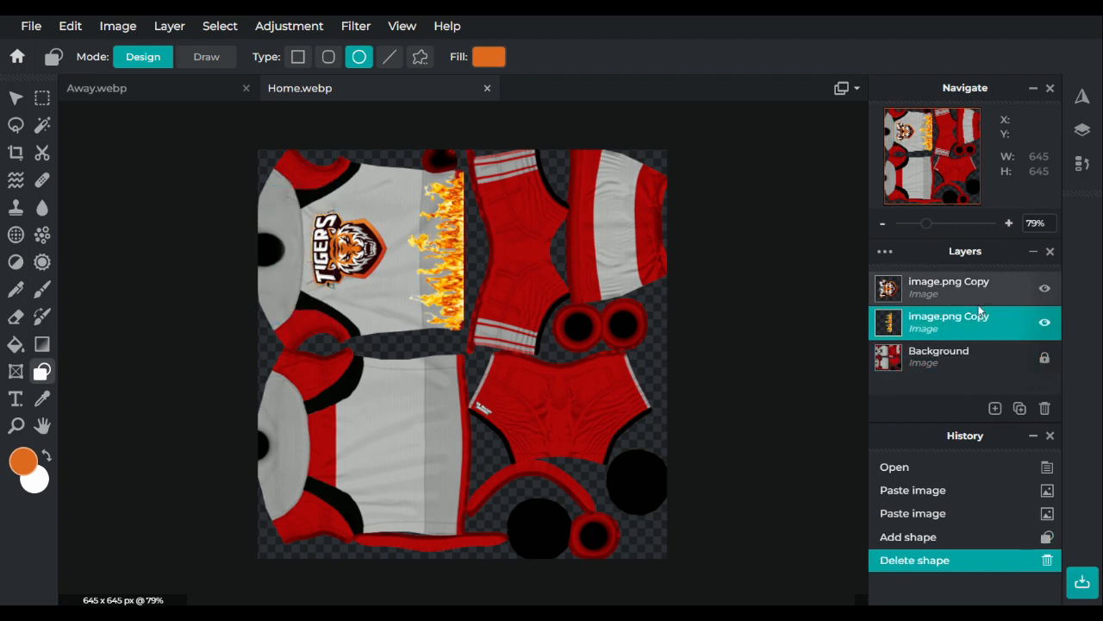
drag(936, 301, 919, 347)
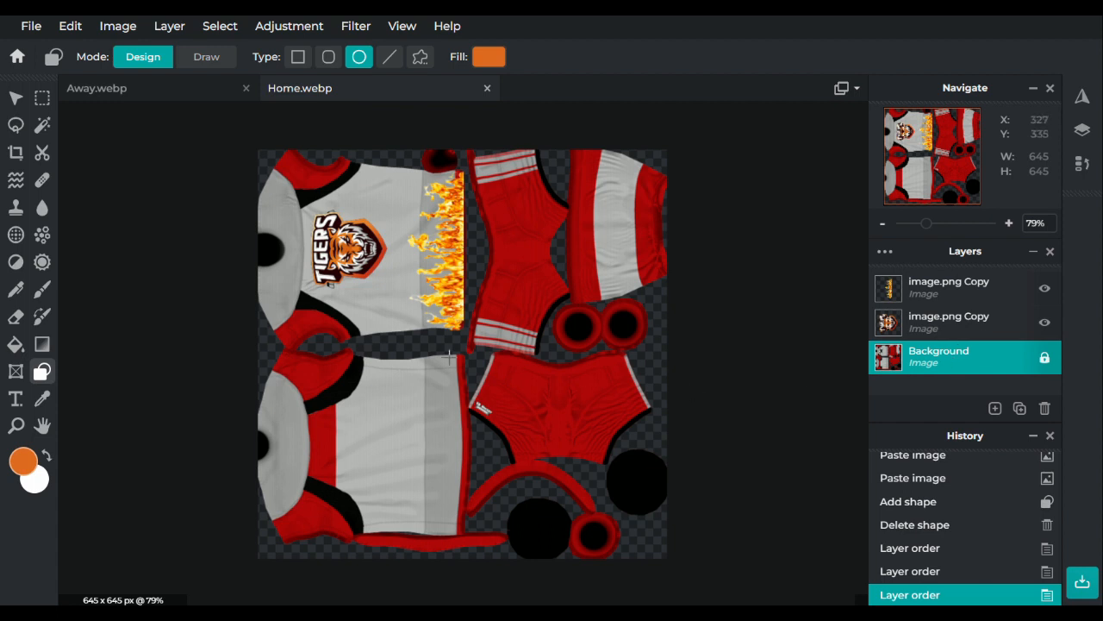
Examine how the black backing shape looks in Away.webp by showing and hiding Shape 18, and return to Home.webp
click(138, 89)
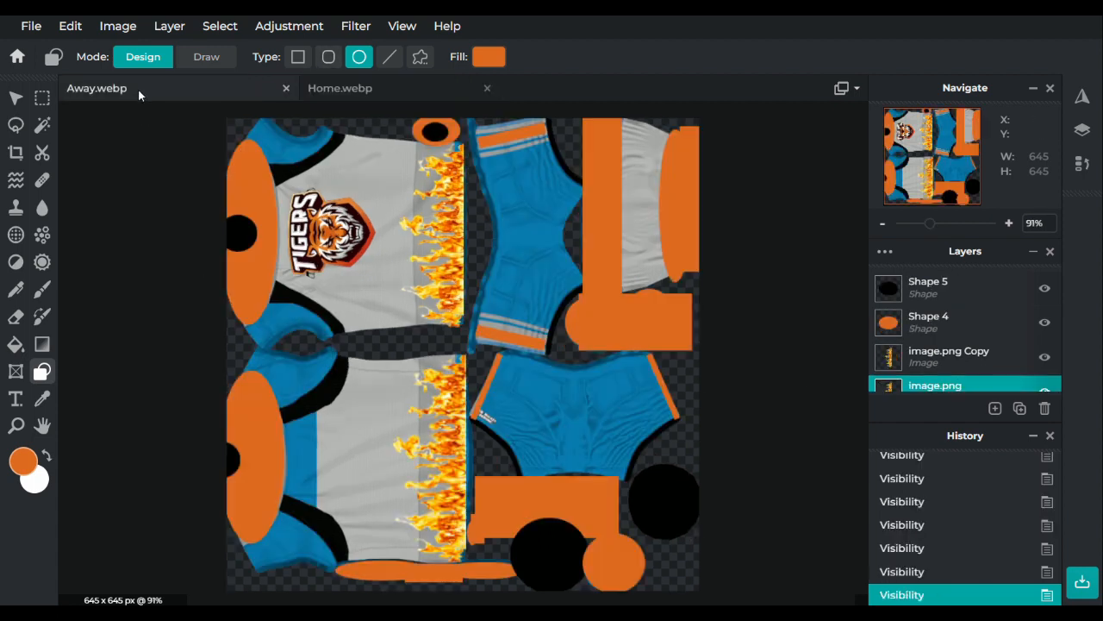
scroll(952, 312, down, 5)
scroll(974, 321, down, 3)
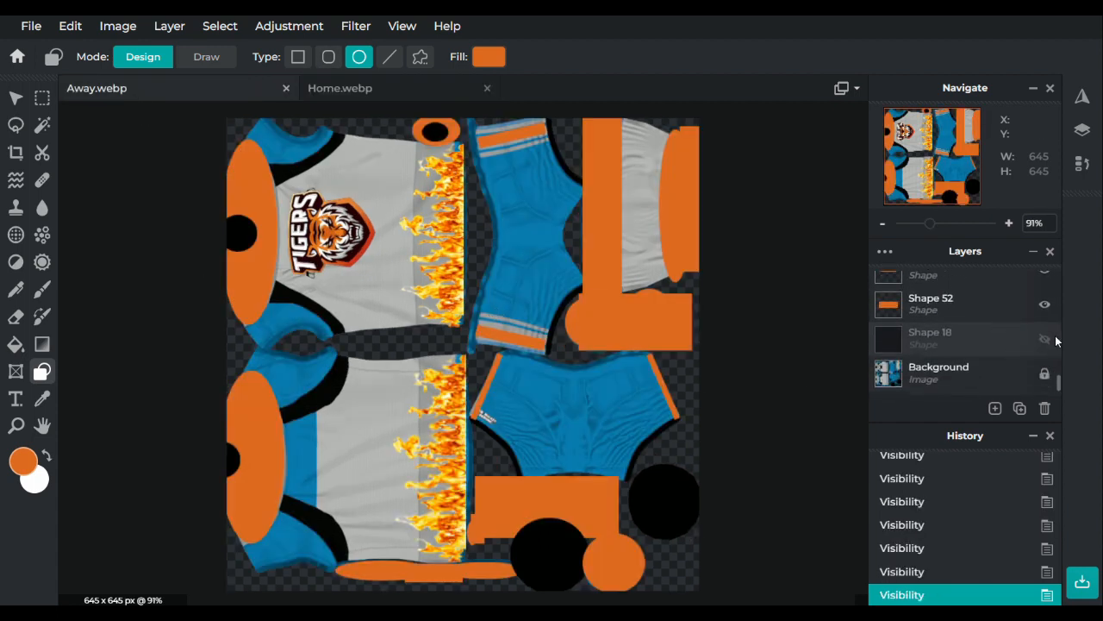
click(1045, 340)
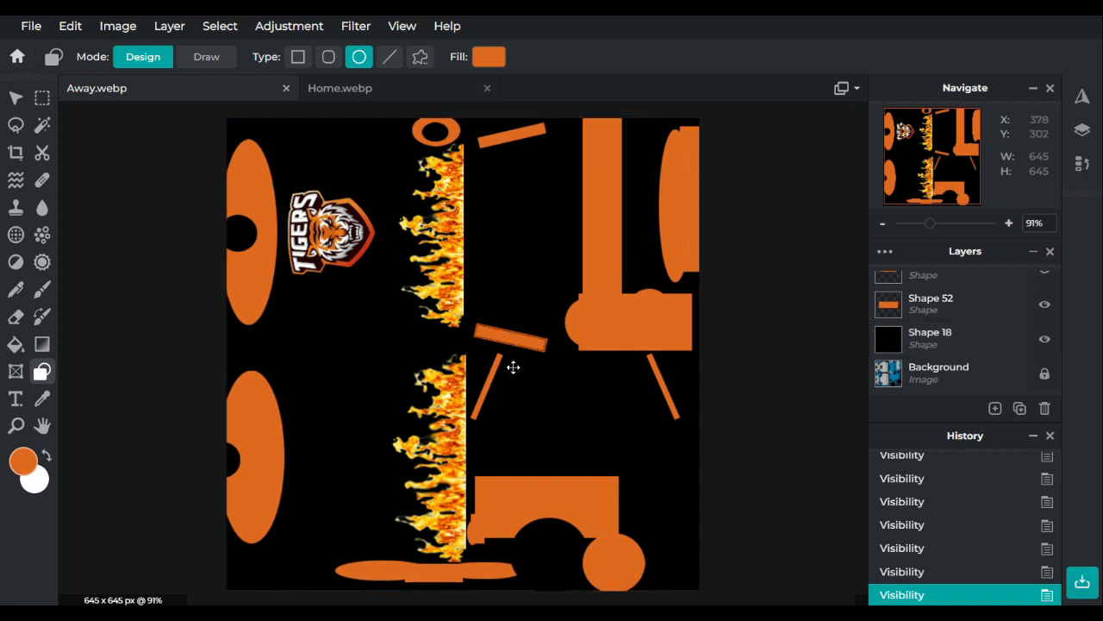
click(1045, 340)
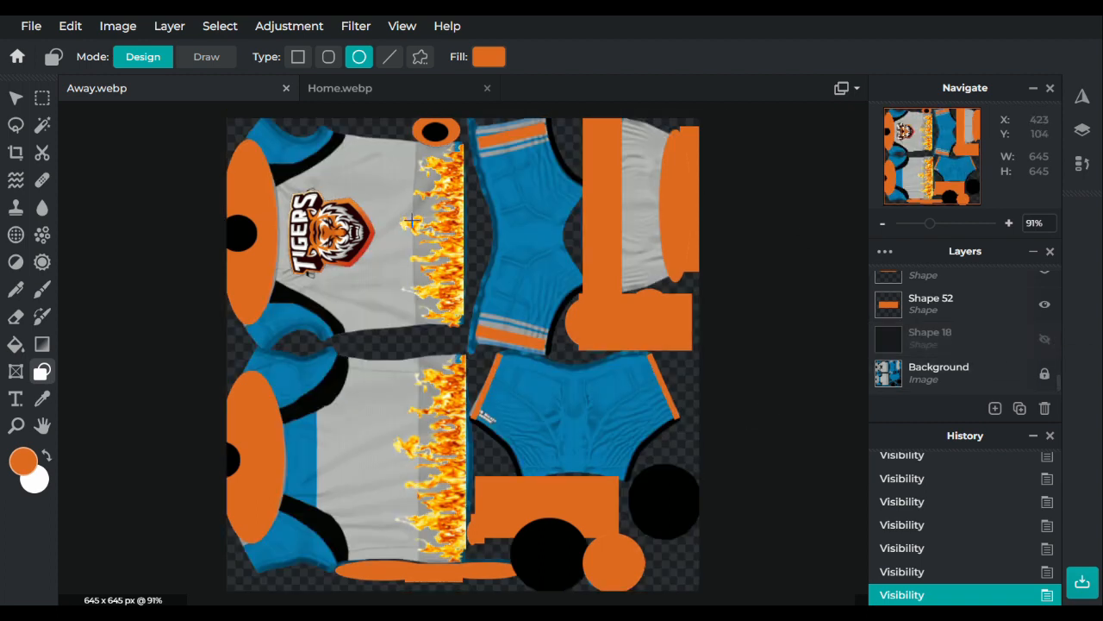
click(375, 87)
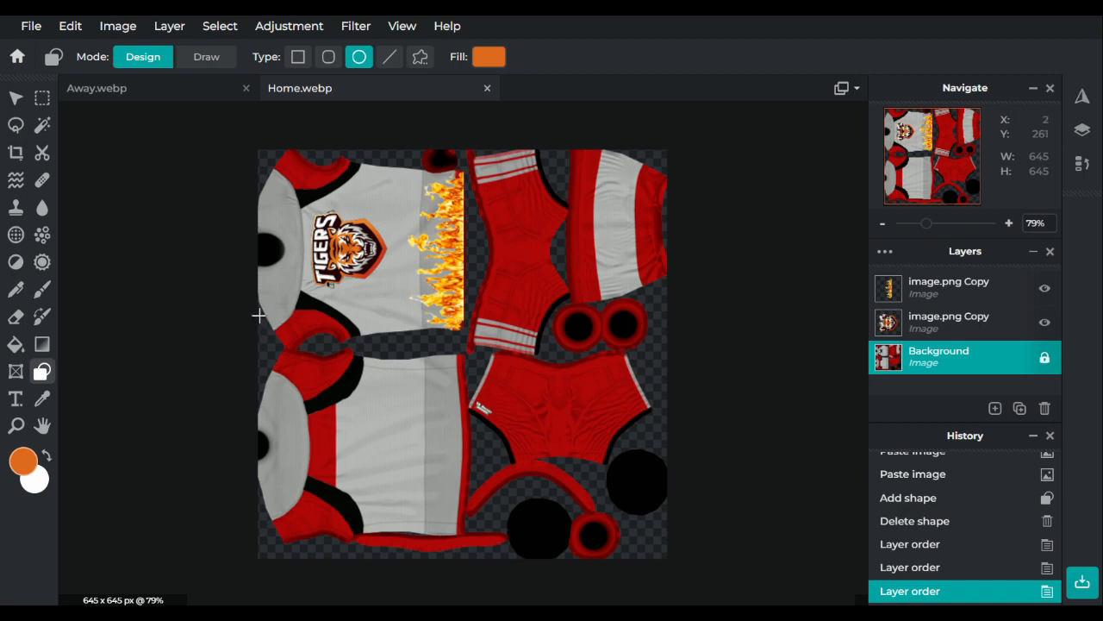
Draw an orange ellipse over the upper jersey's grey shoulder area in Home.webp and fit its size and position
drag(261, 325, 307, 174)
drag(311, 172, 313, 167)
drag(282, 223, 270, 218)
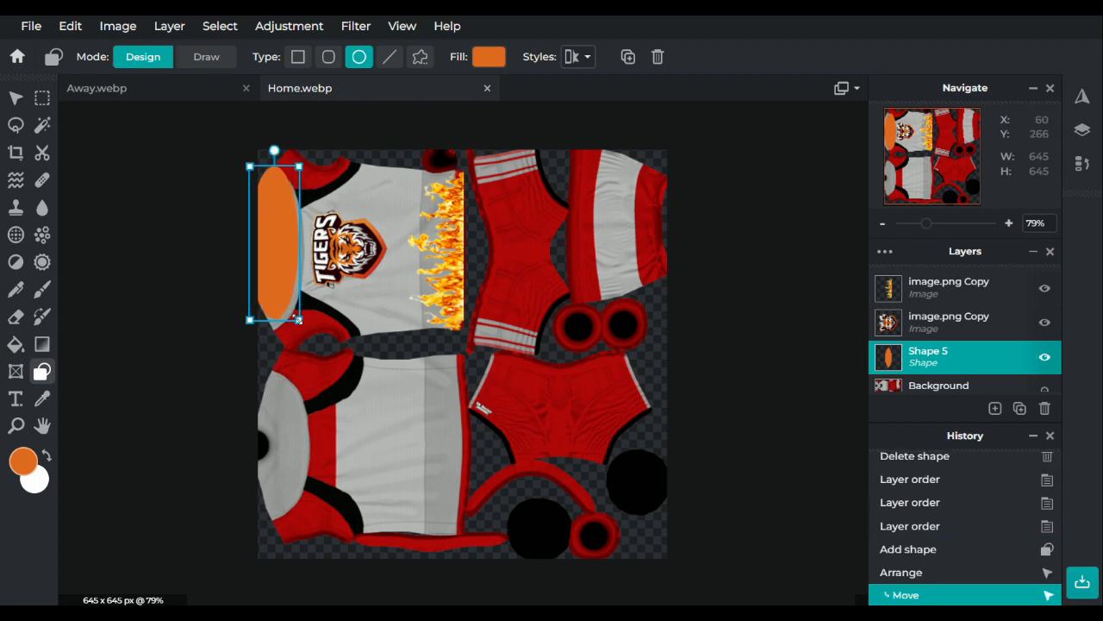
drag(299, 318, 302, 322)
drag(293, 275, 293, 275)
click(210, 219)
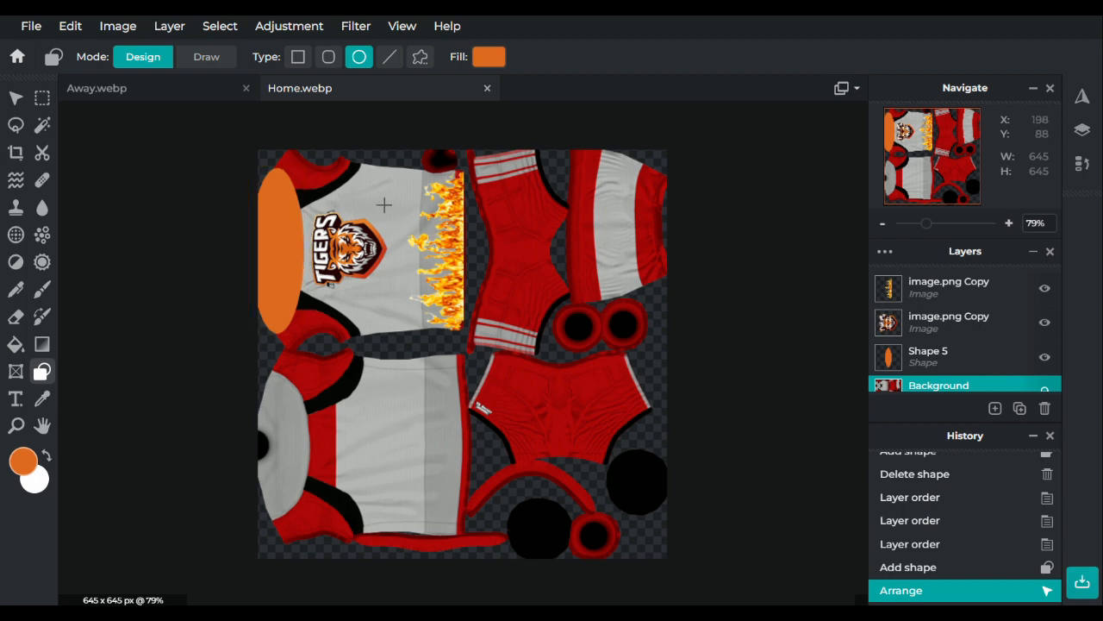
drag(269, 246, 281, 247)
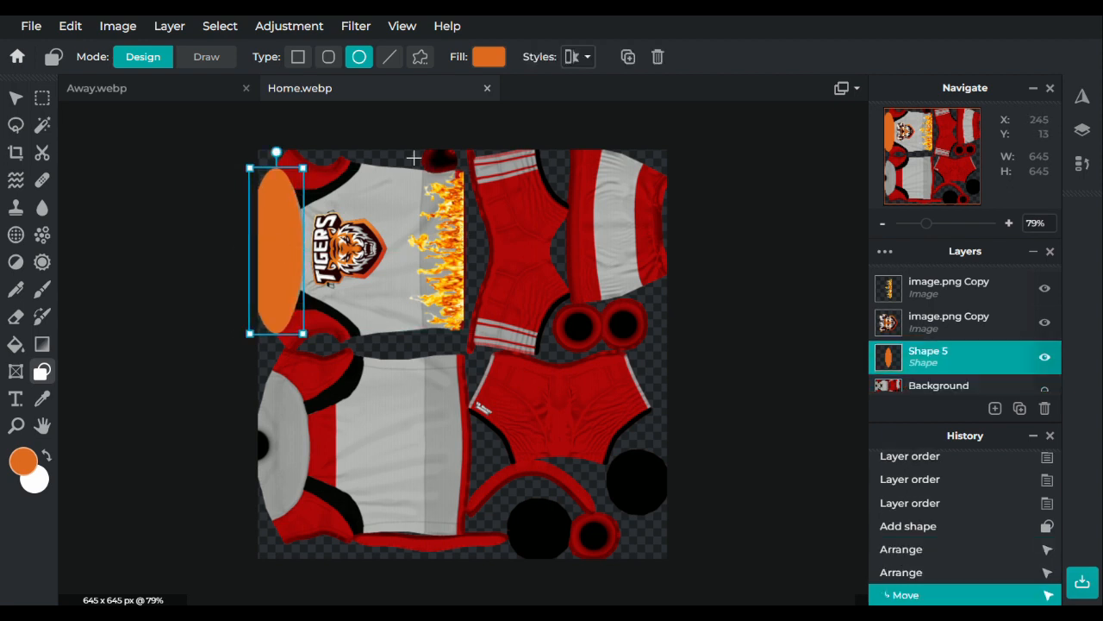
key(ctrl+z)
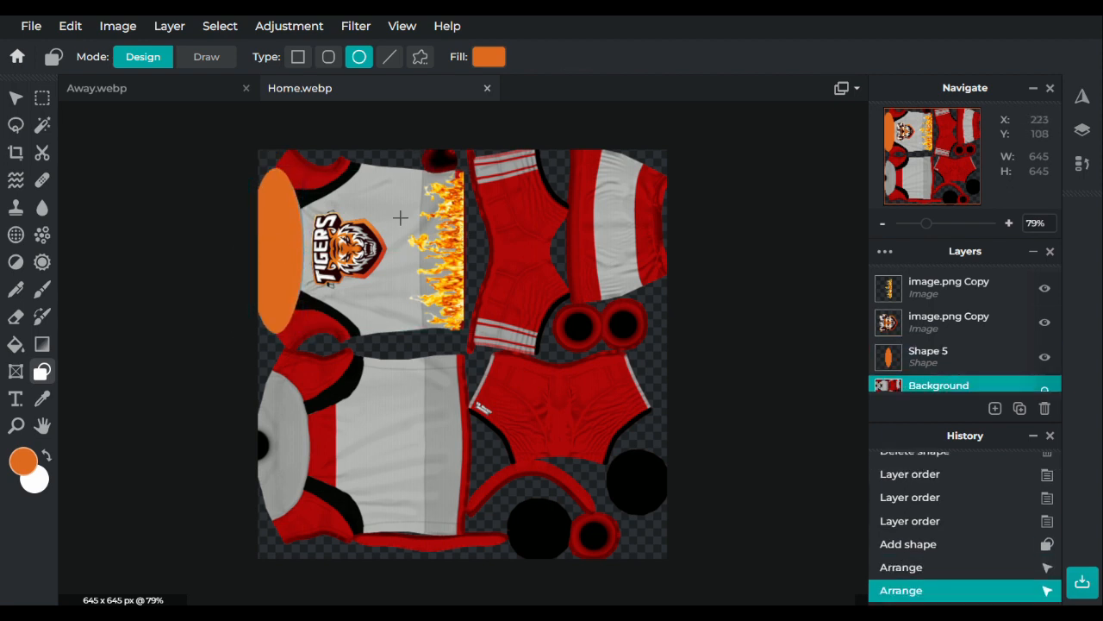
Hide the orange ellipse and draw a black-filled circle over the upper jersey's neck opening
click(1045, 358)
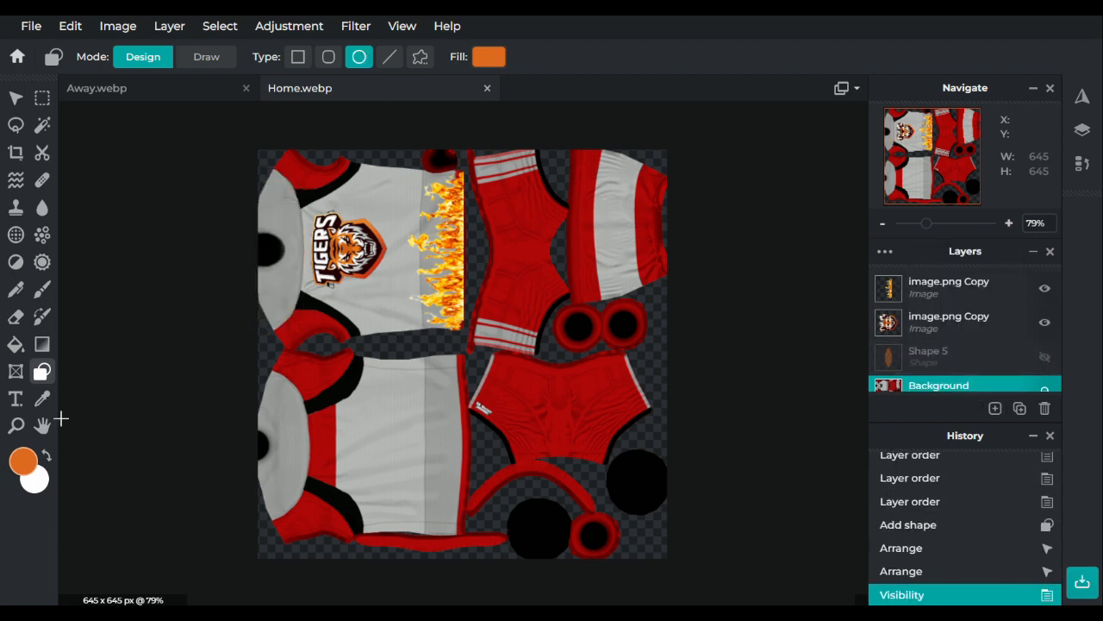
click(488, 57)
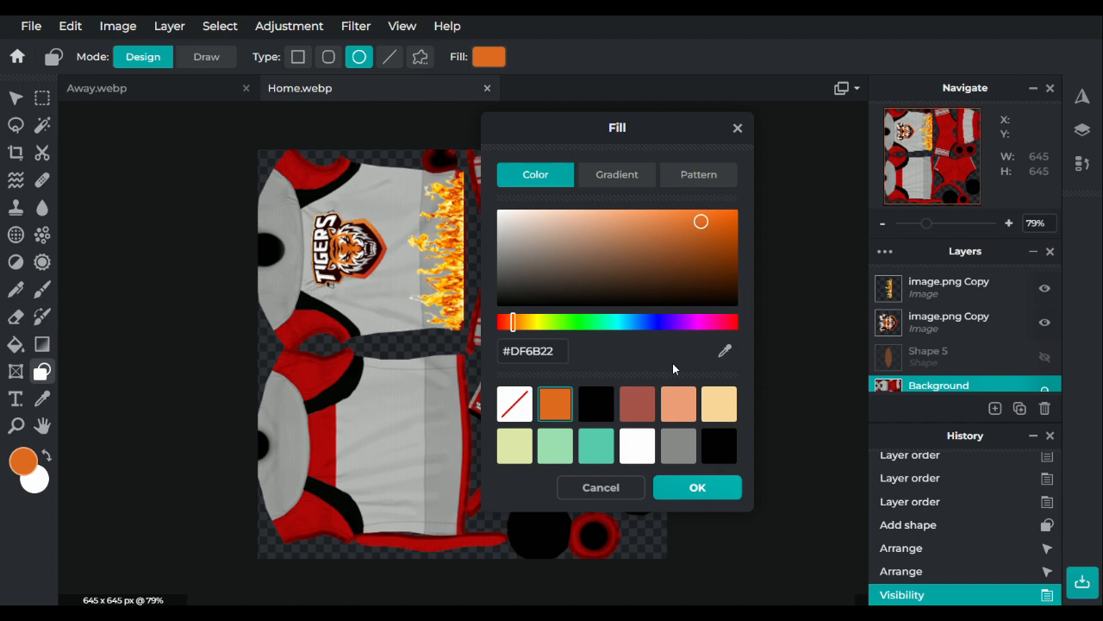
click(596, 402)
click(697, 487)
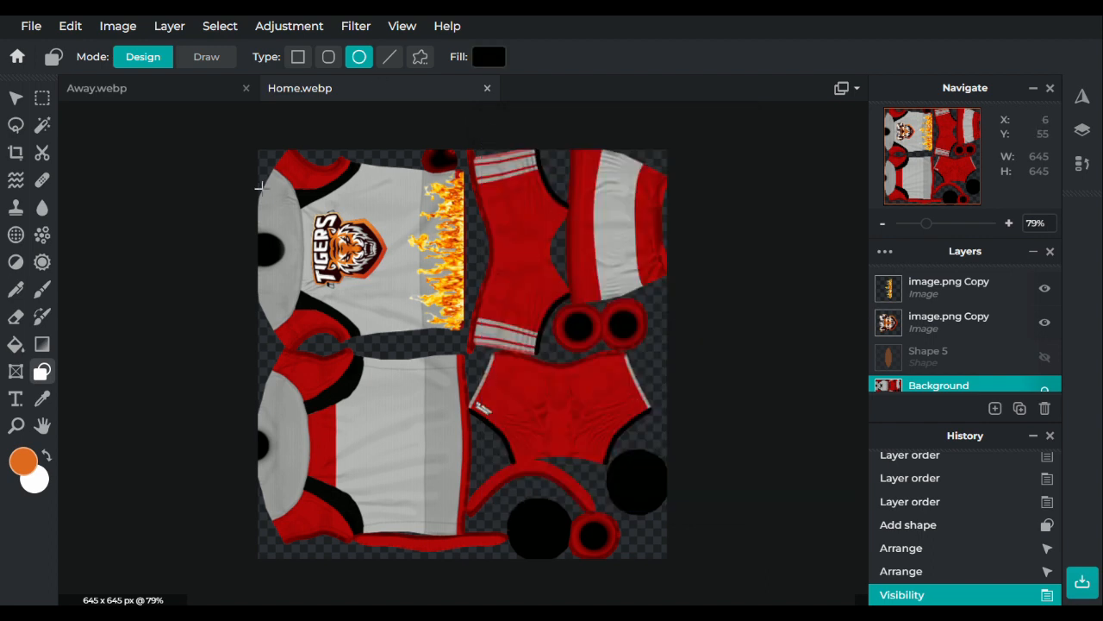
drag(287, 266, 255, 232)
drag(274, 251, 275, 259)
click(225, 284)
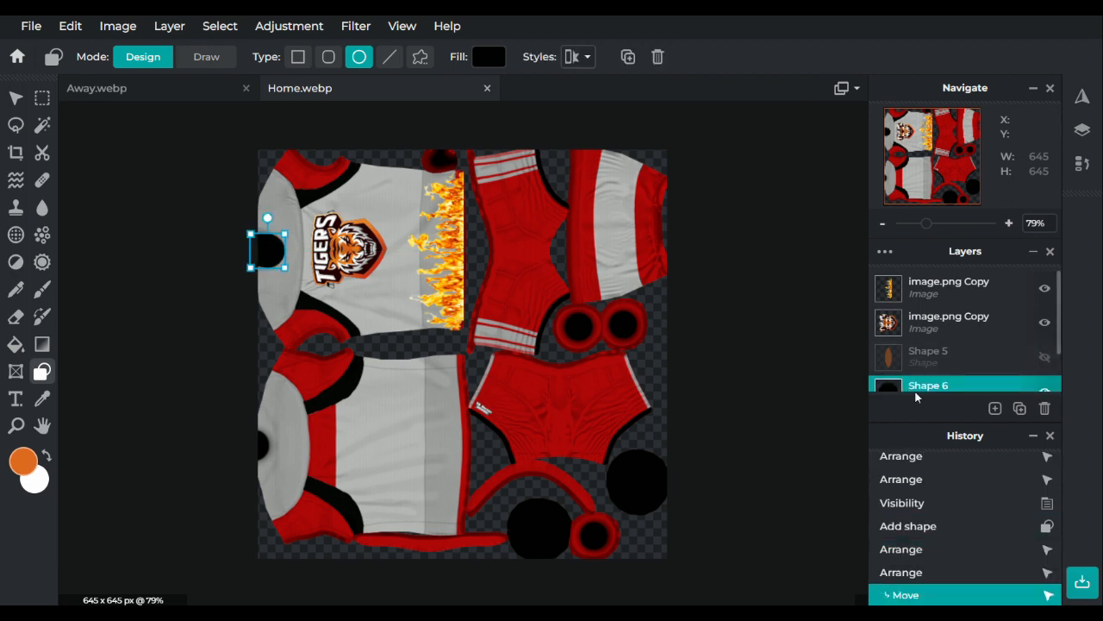
Place the black circle's layer directly above the orange ellipse's layer and make the ellipse visible again
scroll(943, 358, down, 2)
drag(943, 359, 948, 316)
click(1045, 339)
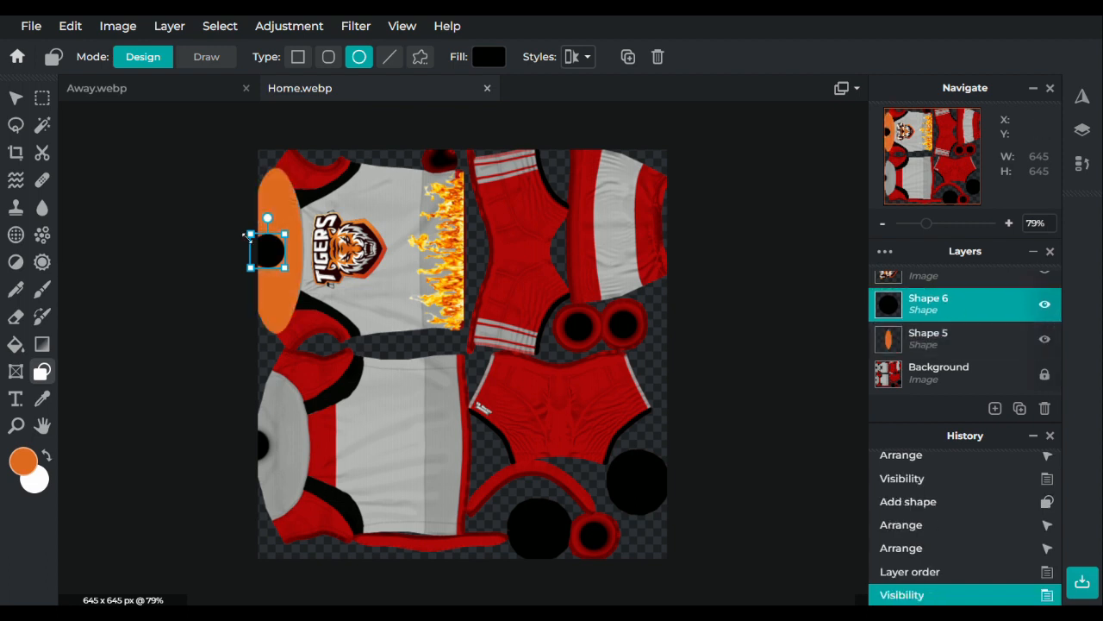
click(240, 284)
click(995, 407)
drag(899, 302, 943, 327)
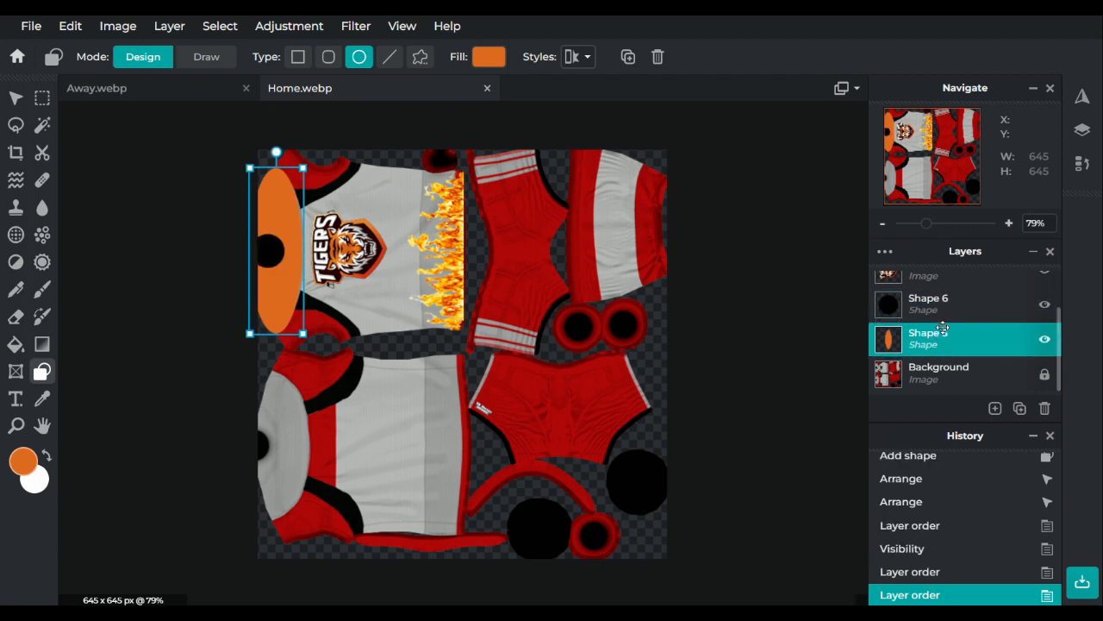
click(761, 284)
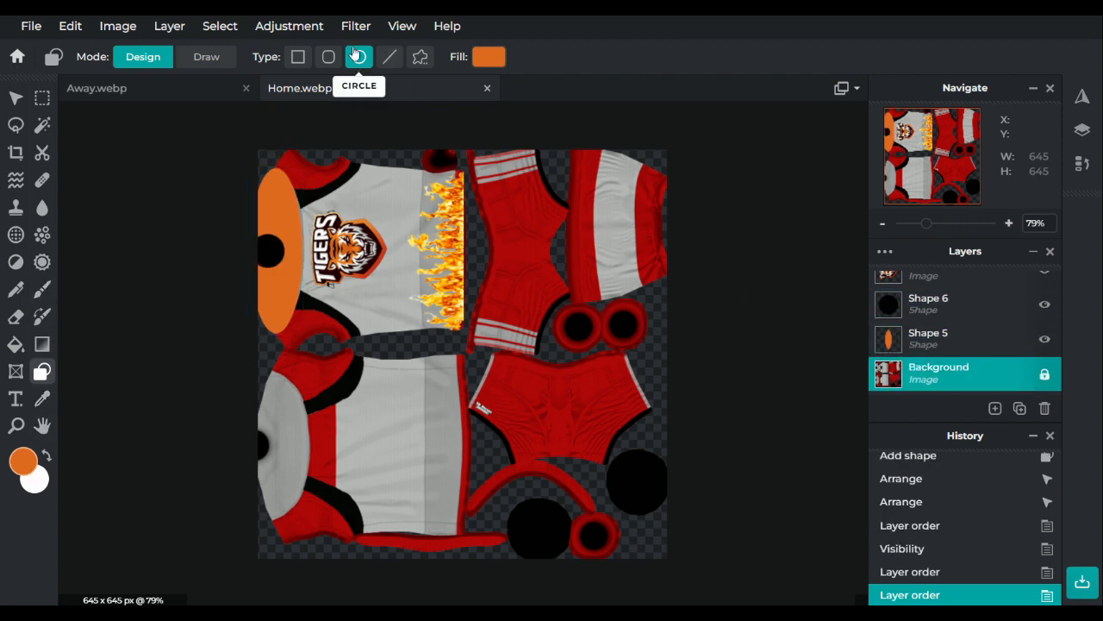
Draw a white rectangle covering the whole upper jersey, layered just above the background
click(298, 56)
click(500, 57)
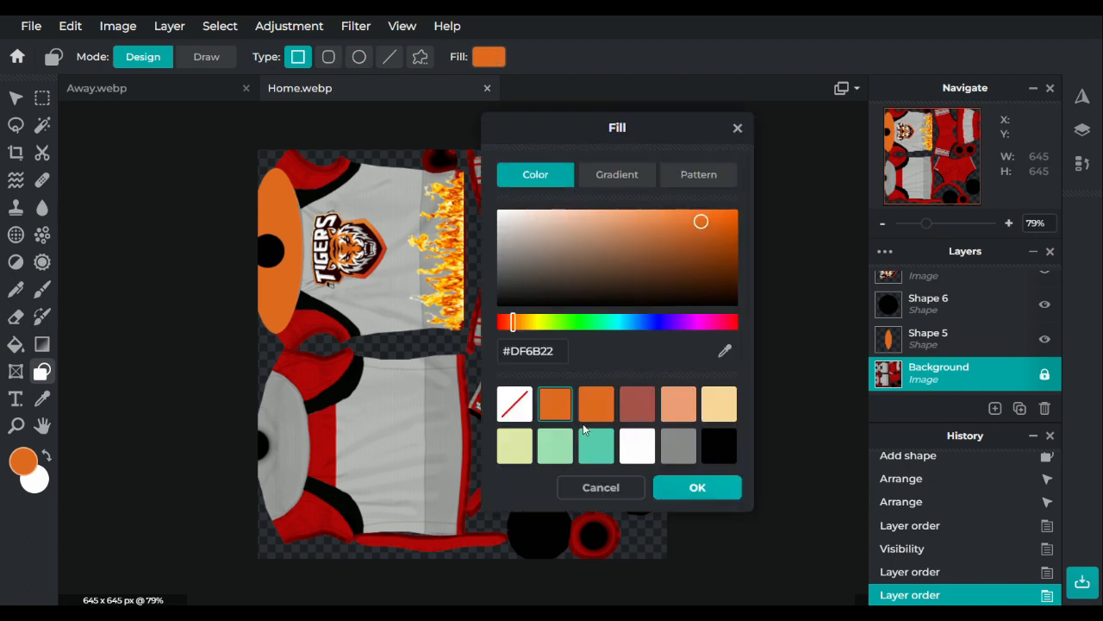
click(637, 445)
click(697, 488)
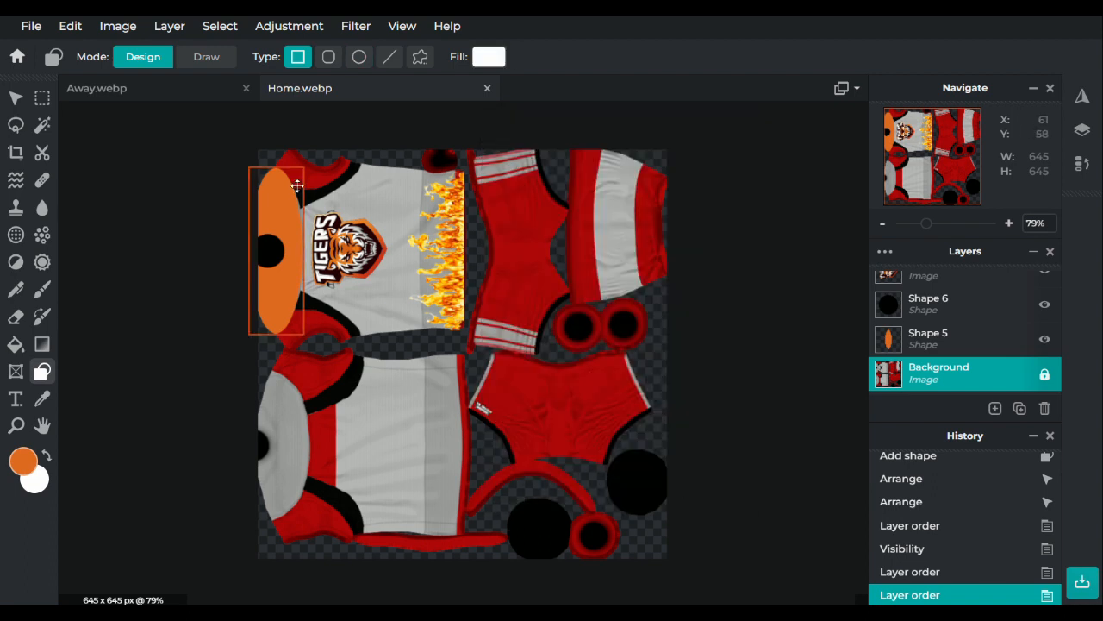
drag(278, 164, 477, 340)
scroll(959, 345, down, 1)
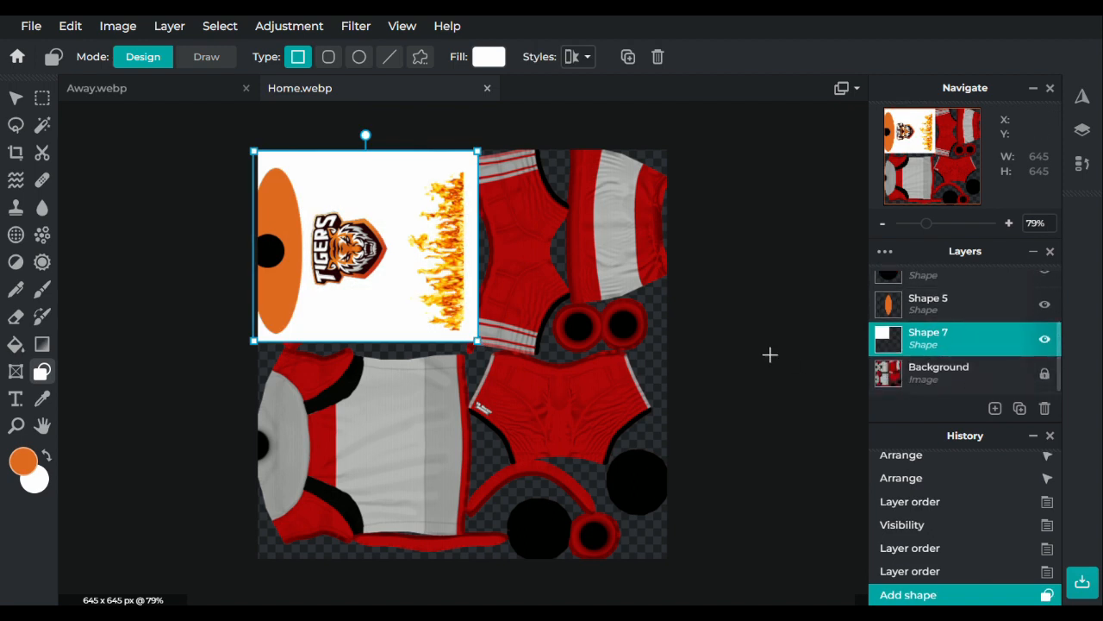
click(767, 354)
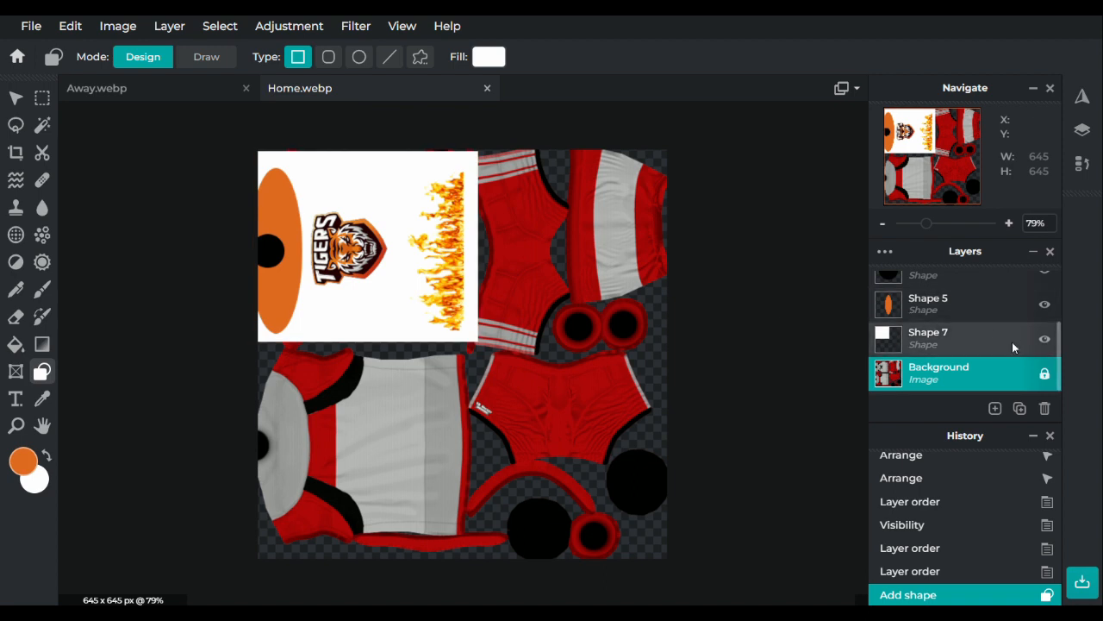
Hide the white rectangle and toggle the orange ellipse's visibility to compare the upper jersey with and without it
click(1045, 339)
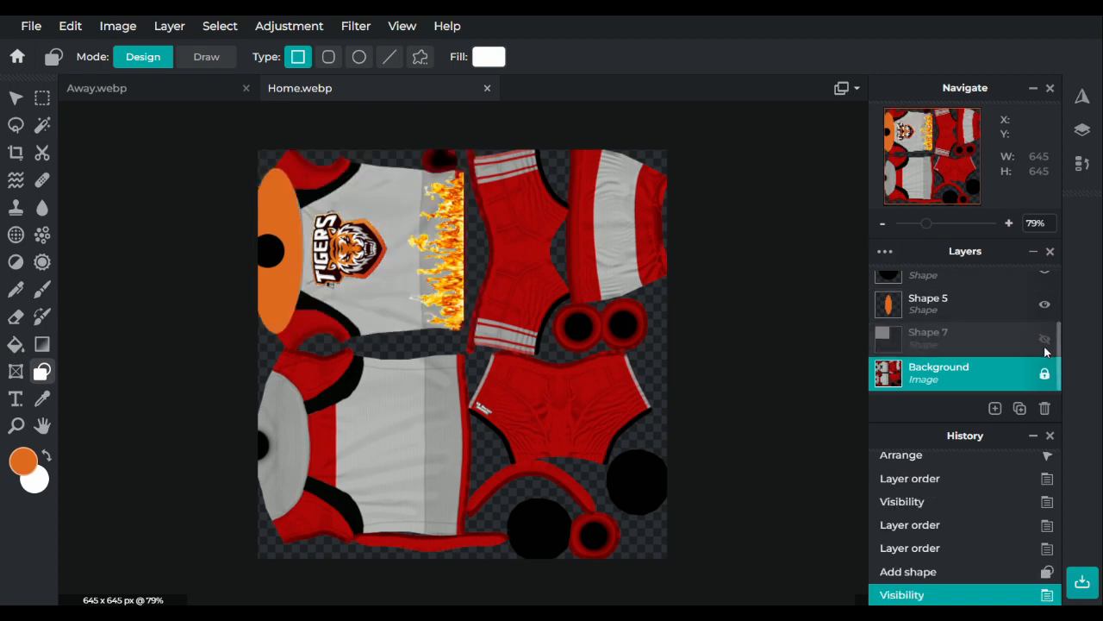
click(1044, 309)
click(1044, 309)
click(1044, 308)
click(1044, 309)
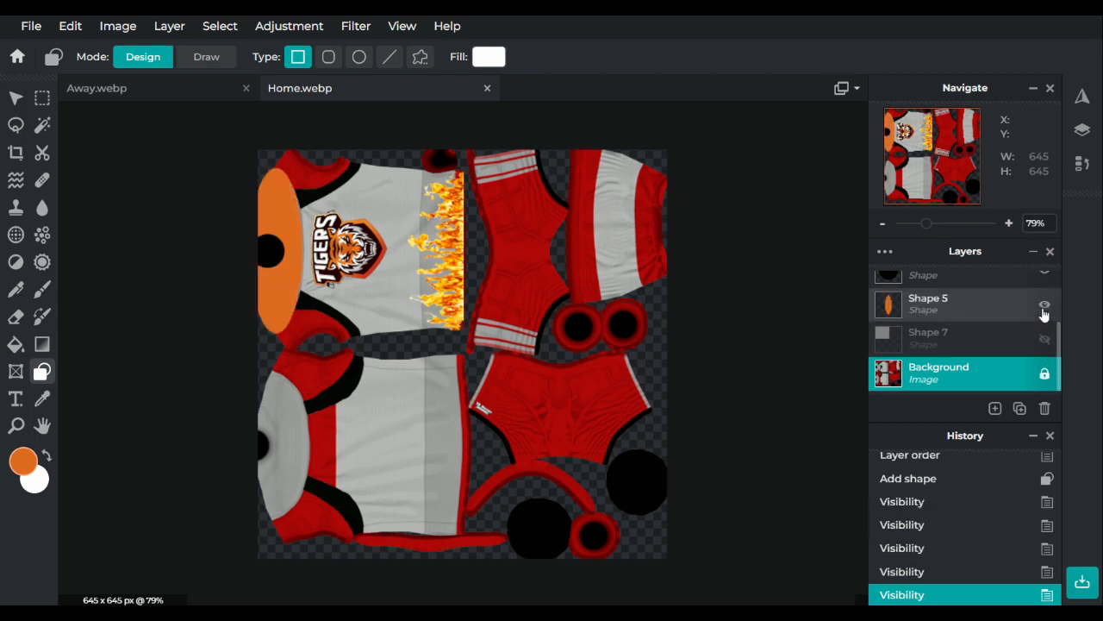
click(1044, 309)
click(1044, 308)
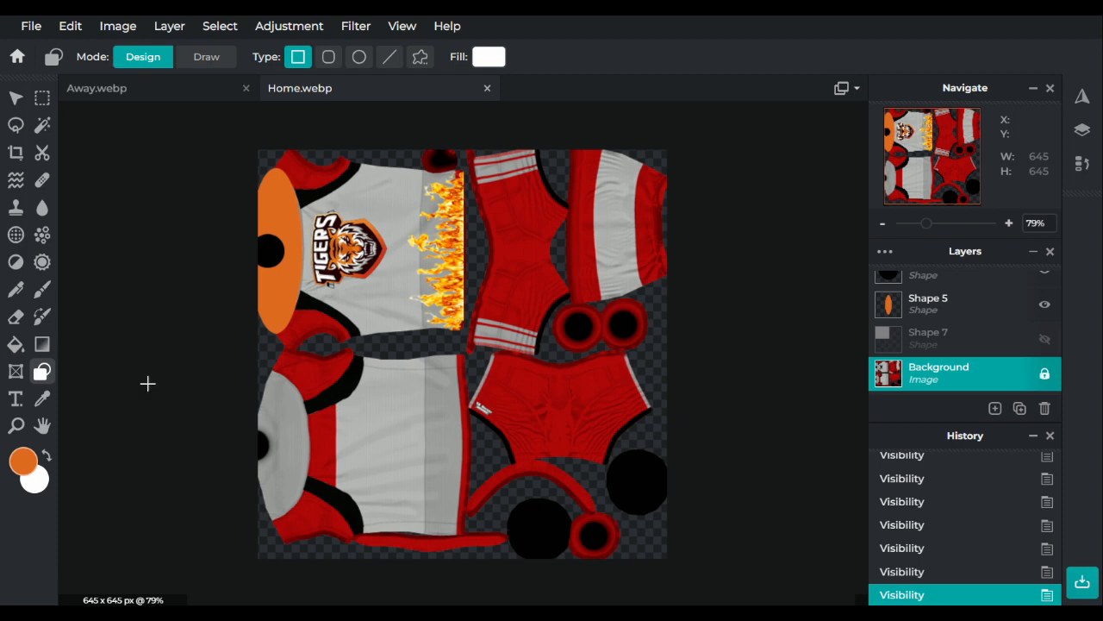
Set the Shape tool to draw circles with the orange fill #DF6B22
click(359, 56)
click(489, 56)
click(637, 403)
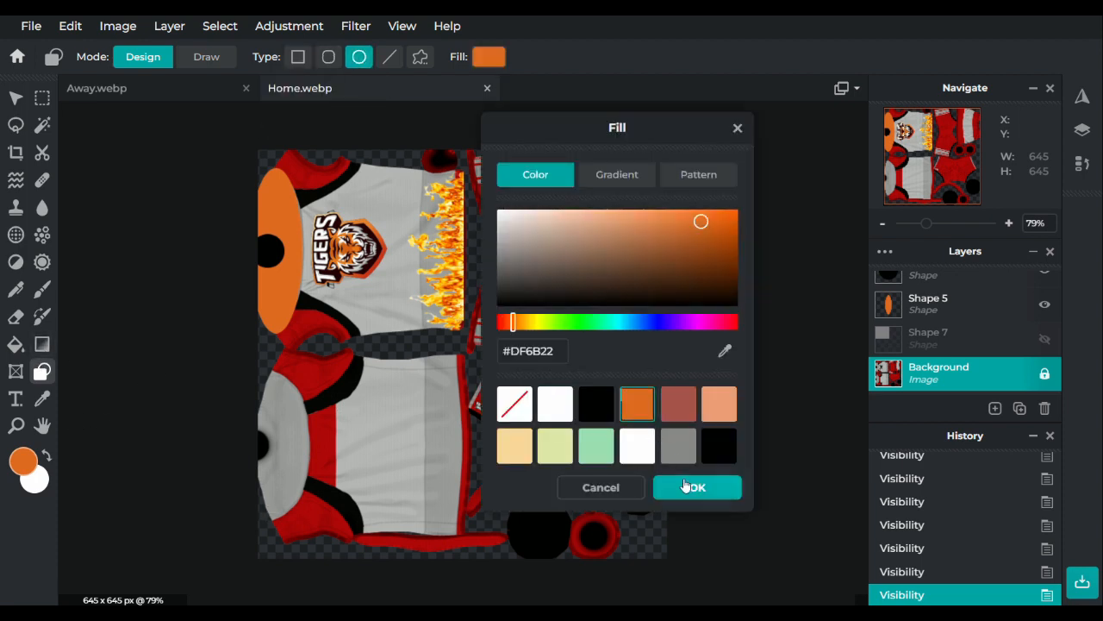
click(698, 487)
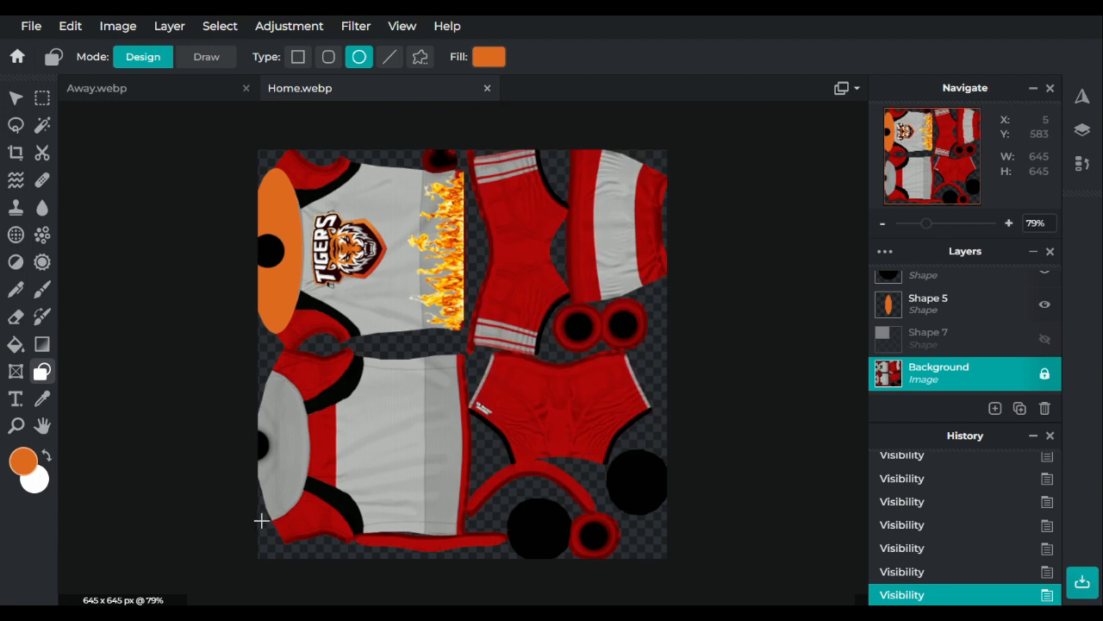
Try out several orange ellipses over the lower jersey's grey shoulder area and delete each one
drag(261, 521, 308, 370)
drag(278, 443, 270, 437)
drag(300, 515, 308, 520)
mouse_move(280, 472)
mouse_down()
mouse_move(319, 472)
mouse_move(285, 466)
mouse_up()
key(Delete)
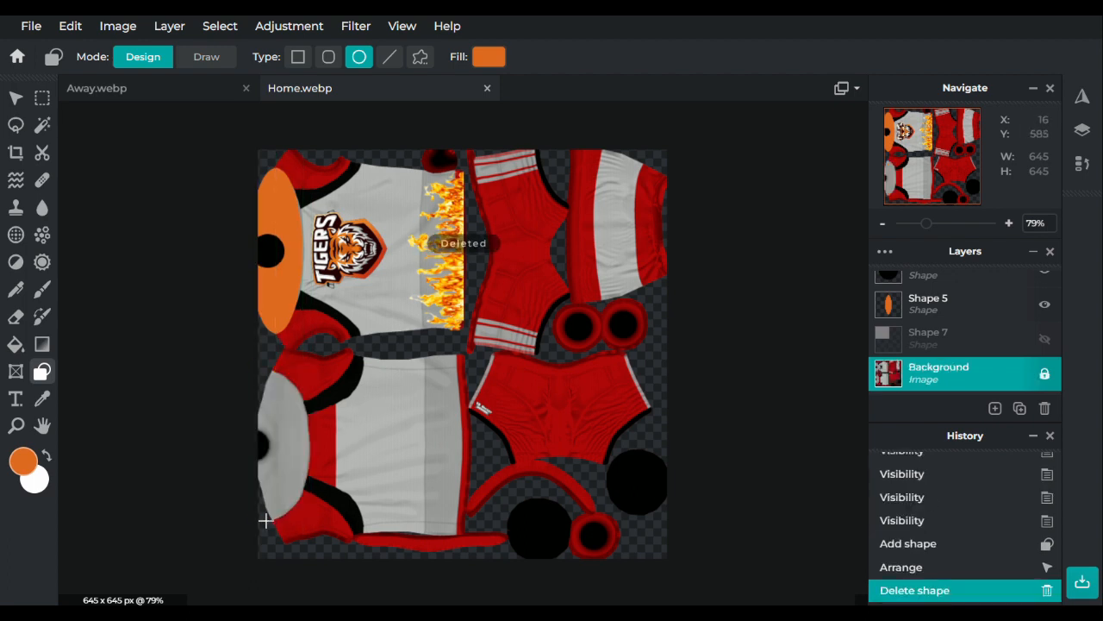
drag(262, 521, 310, 368)
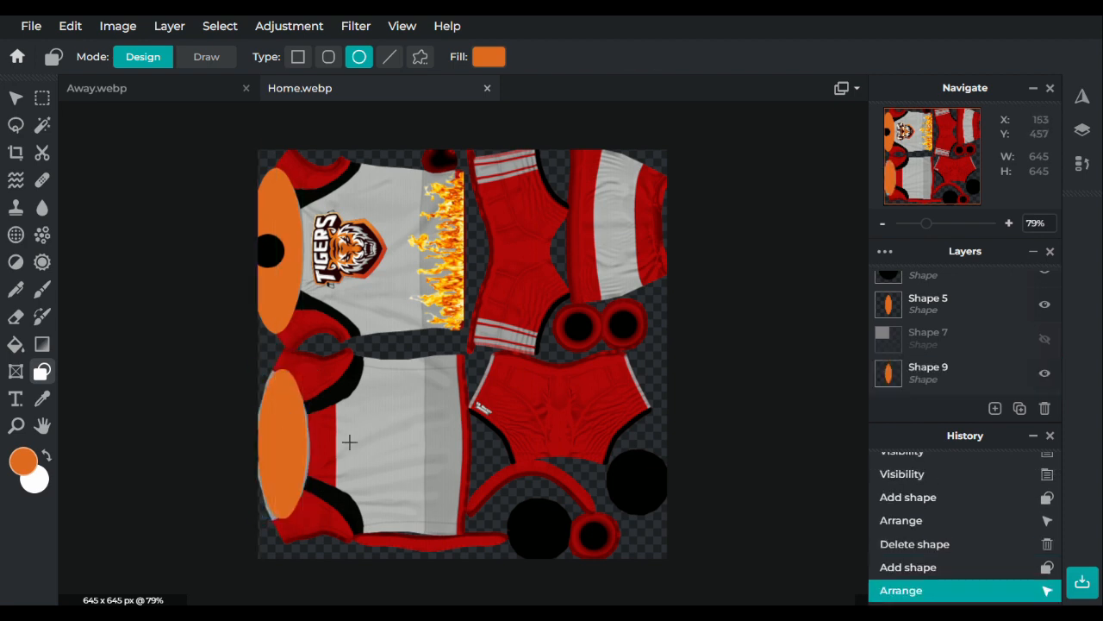
click(290, 423)
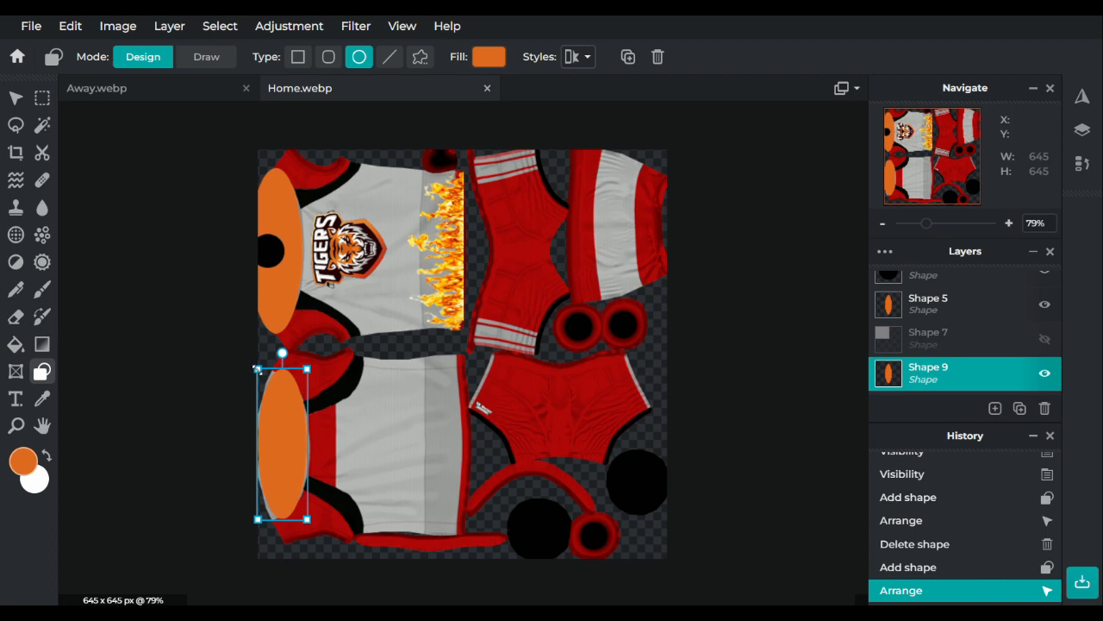
drag(257, 369, 285, 406)
key(Delete)
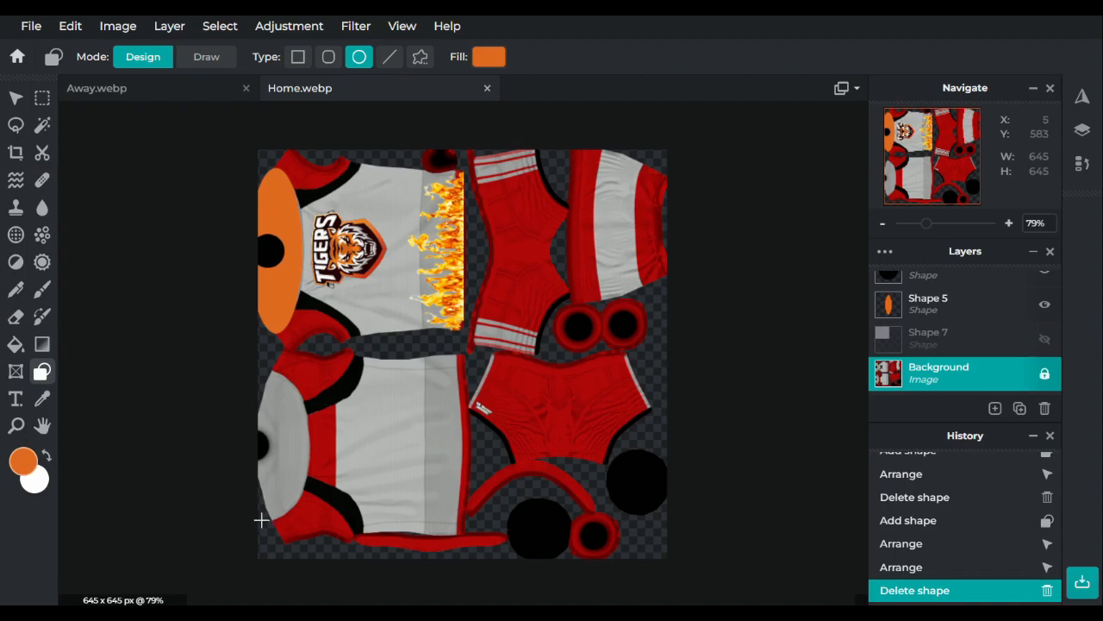
drag(263, 490, 316, 372)
drag(296, 423, 277, 423)
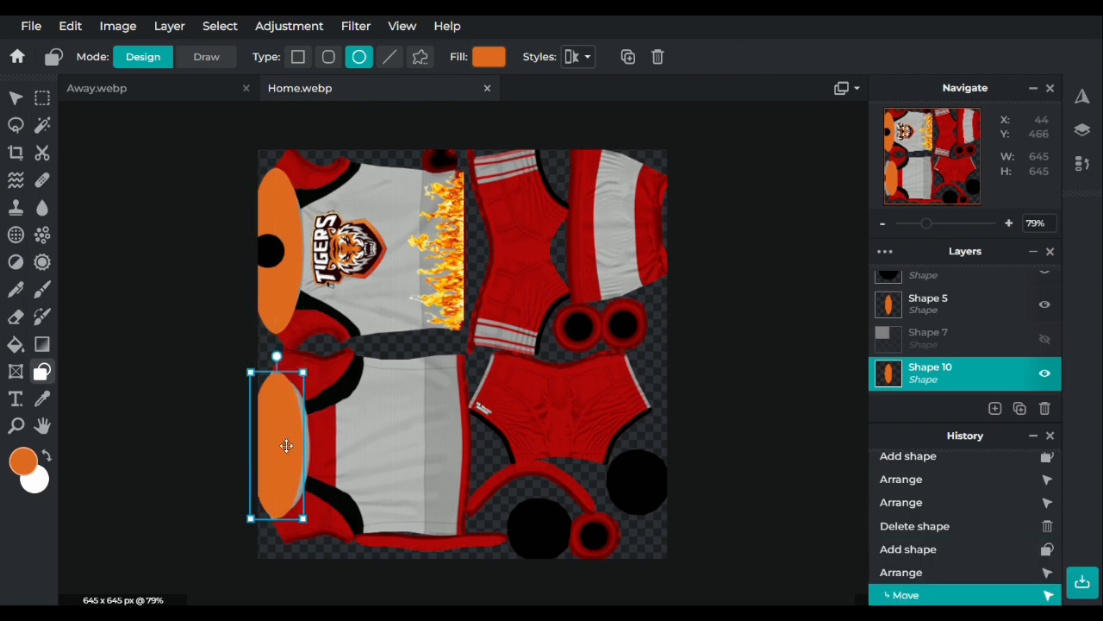
key(Delete)
Try placing a copy of the upper jersey's orange ellipse over the lower jersey's shoulder area and delete it
click(296, 291)
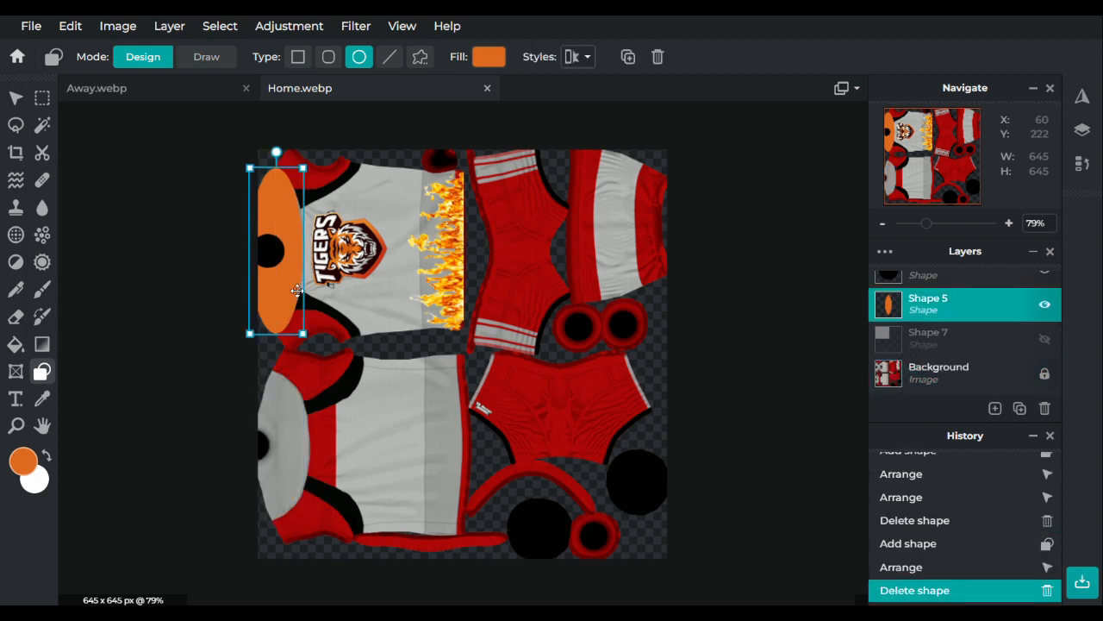
key(ctrl+c)
key(ctrl+v)
drag(460, 362, 278, 428)
key(Delete)
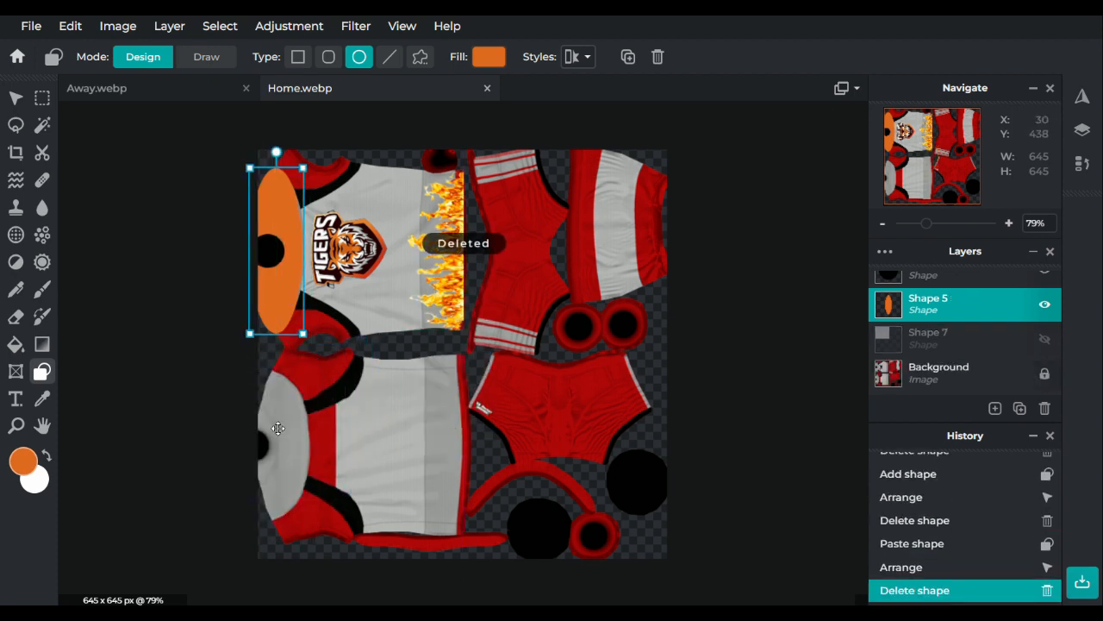
Draw an orange ellipse over the lower jersey's grey shoulder area, then move and enlarge it to cover the area
click(261, 507)
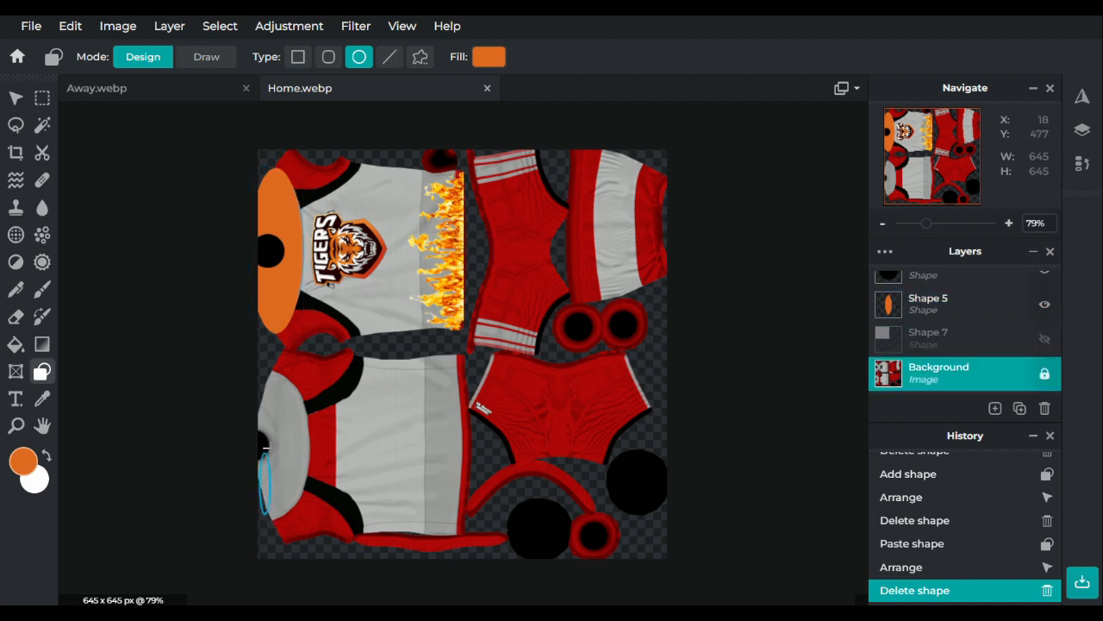
mouse_move(266, 448)
mouse_down()
mouse_move(264, 369)
mouse_move(316, 376)
mouse_up()
drag(303, 414, 293, 410)
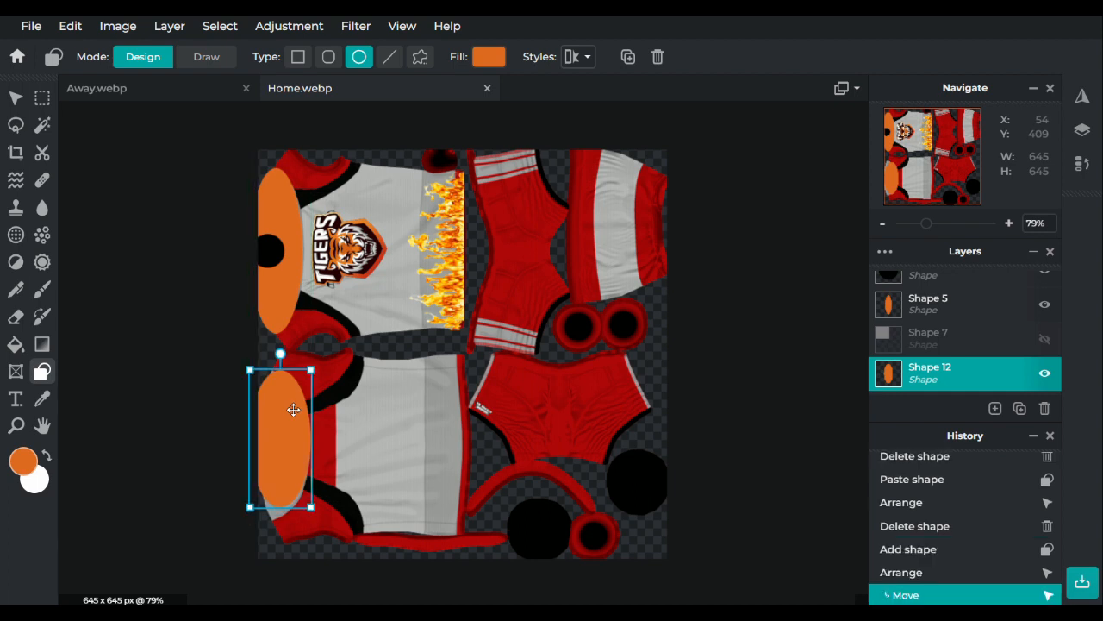
drag(312, 509, 316, 518)
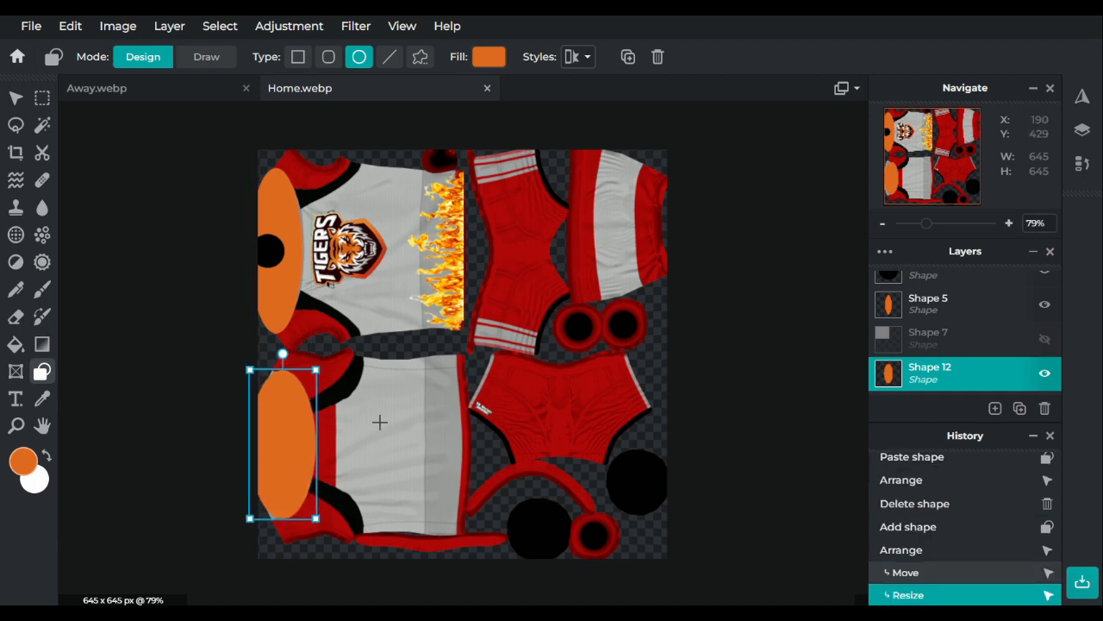
Replace the lower jersey's orange ellipse with a copy of the lower one from Away.webp, placed over Home.webp's grey shoulder area
key(Delete)
click(142, 93)
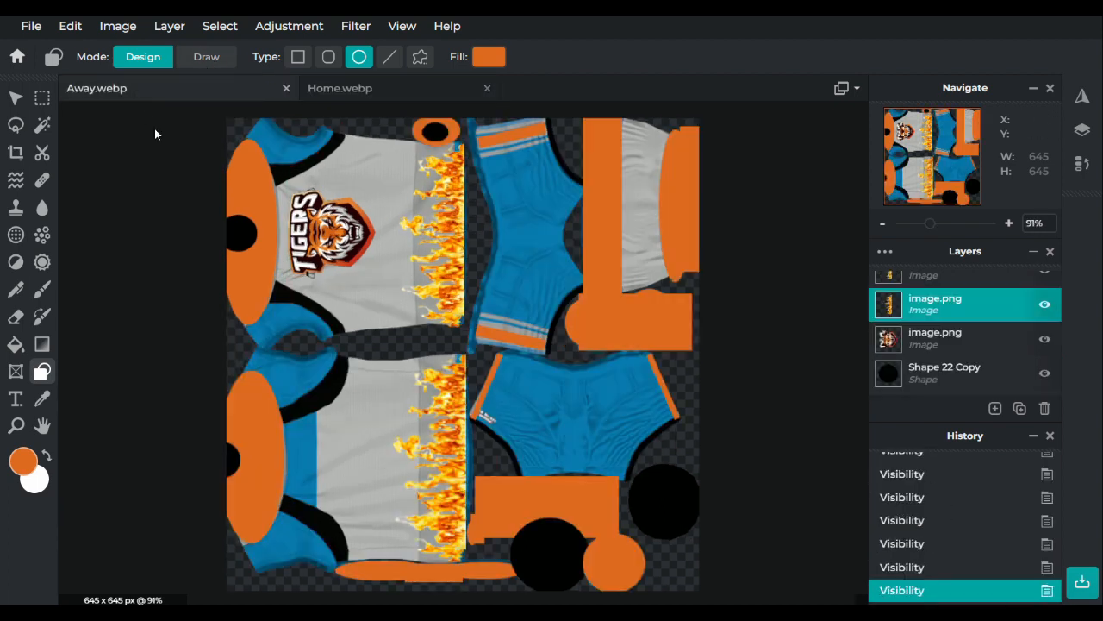
click(266, 466)
key(ctrl+c)
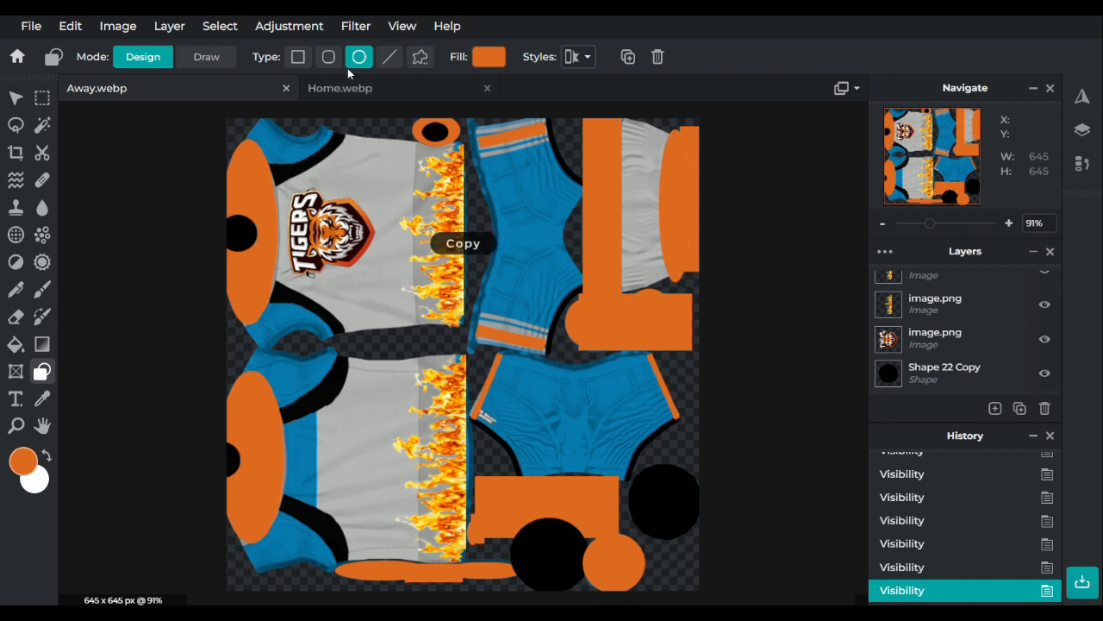
click(345, 87)
key(ctrl+v)
drag(480, 396, 283, 444)
click(314, 386)
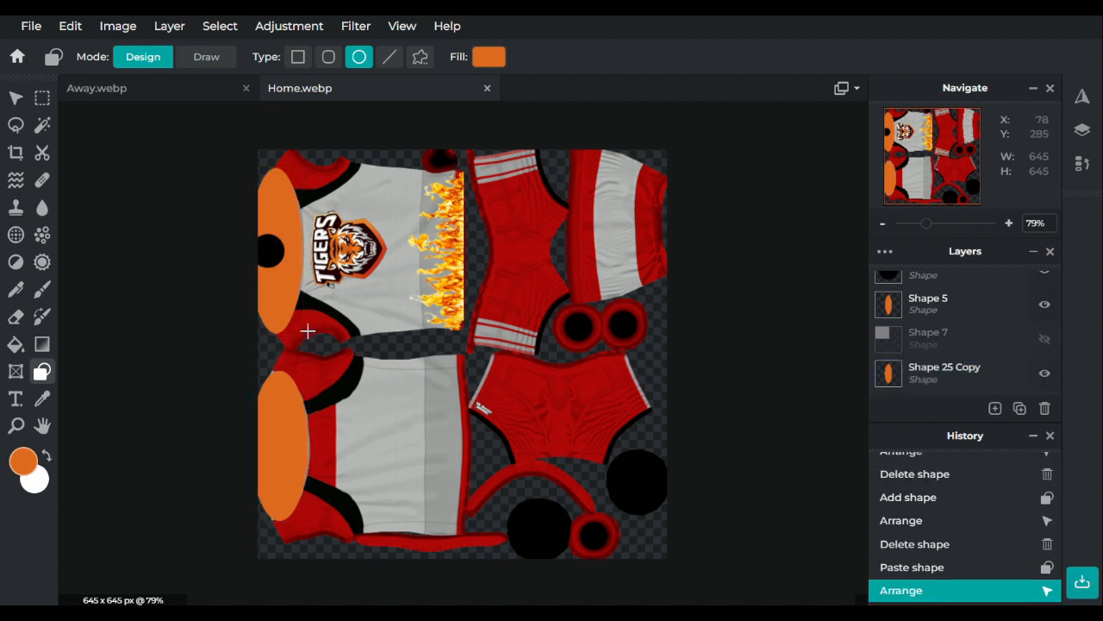
Move the Shape 25 Copy layer above Shape 7 and hide it
click(979, 371)
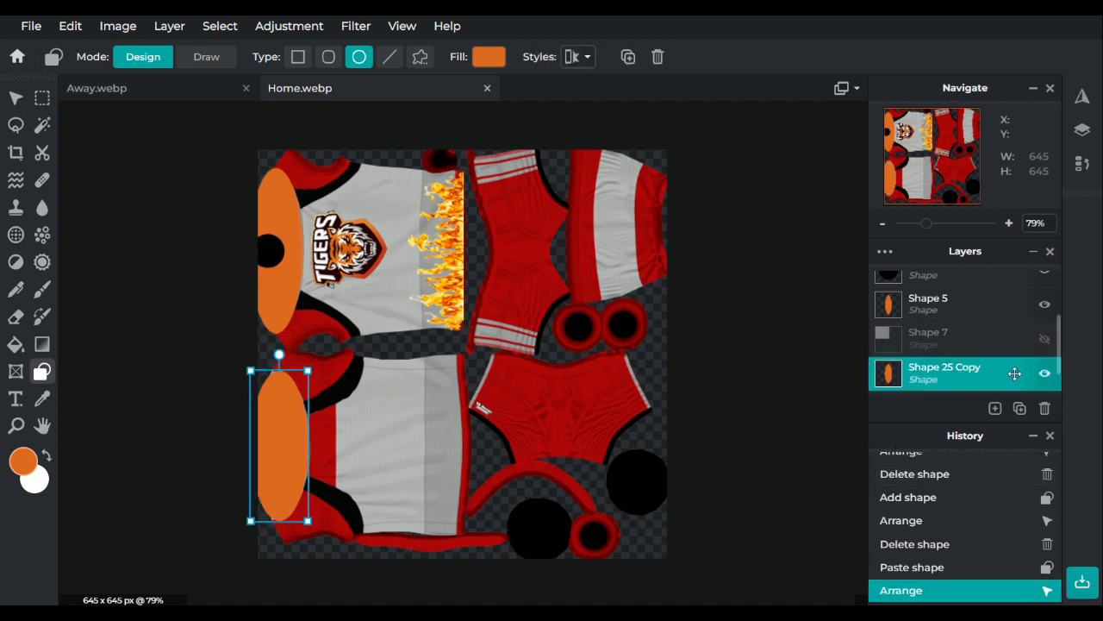
drag(1015, 373, 1038, 339)
click(1045, 340)
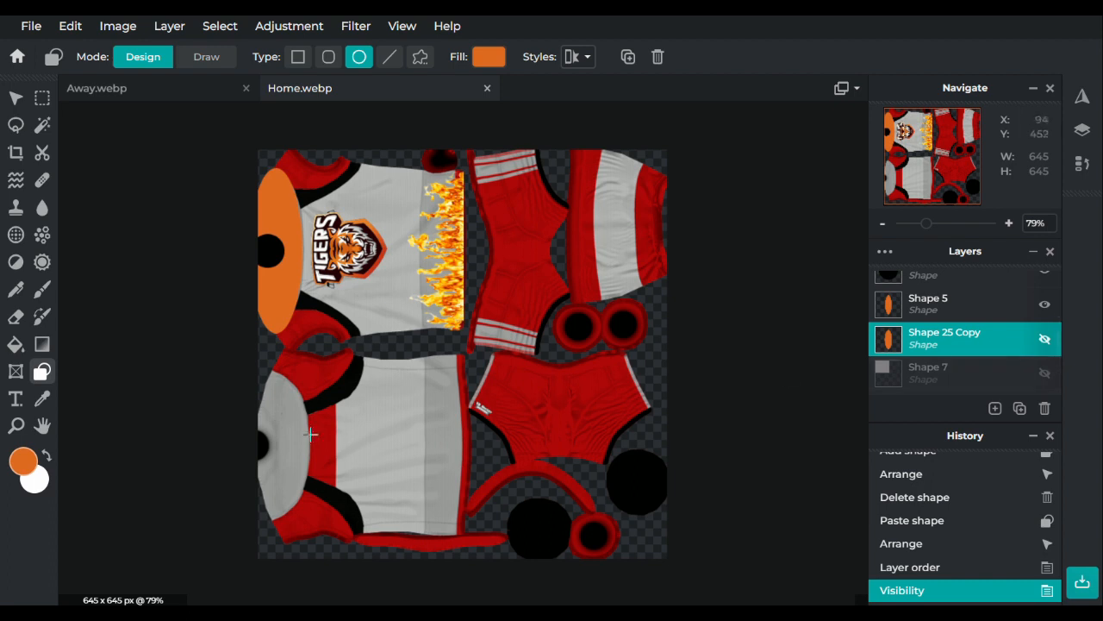
Place a copy of the upper jersey's black circle over the lower jersey's neck opening and show Shape 25 Copy again
click(279, 250)
key(ctrl+v)
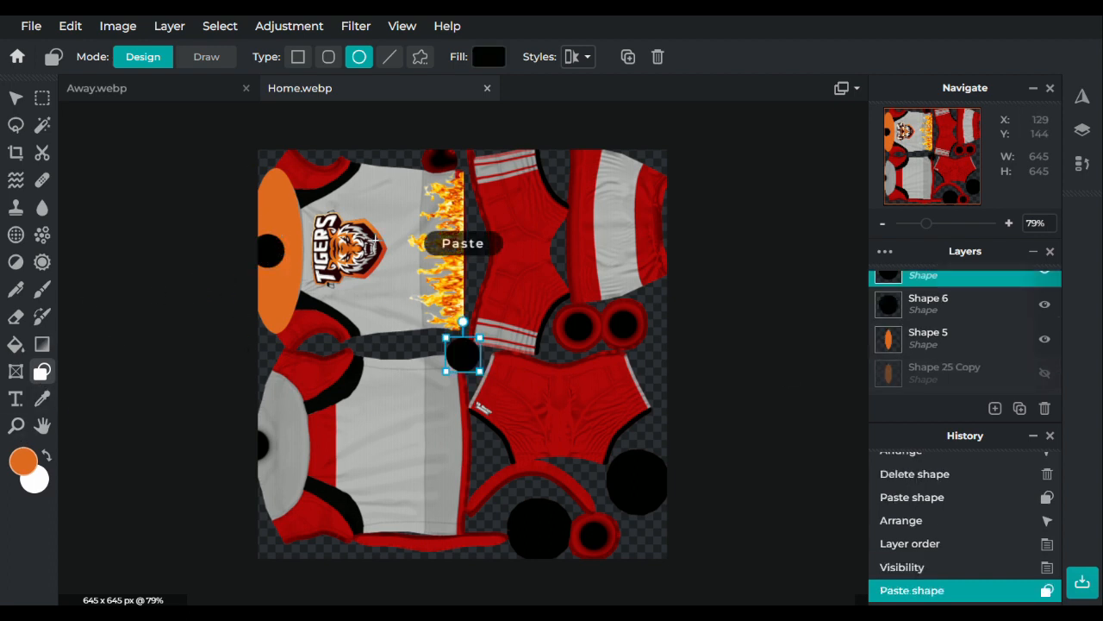
drag(465, 354, 258, 444)
click(341, 428)
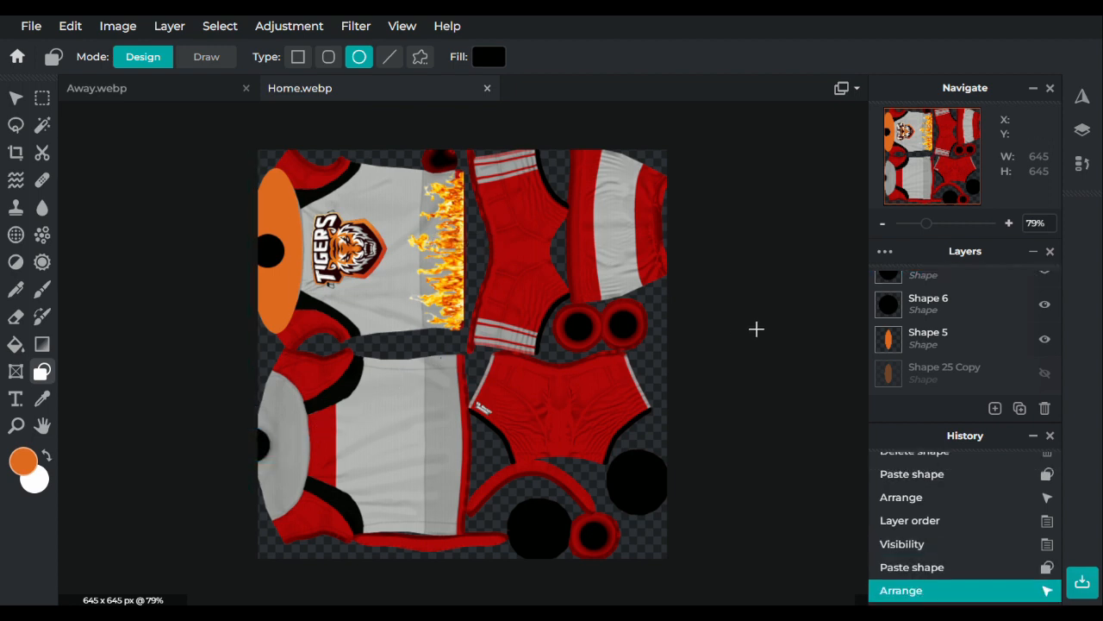
click(1045, 372)
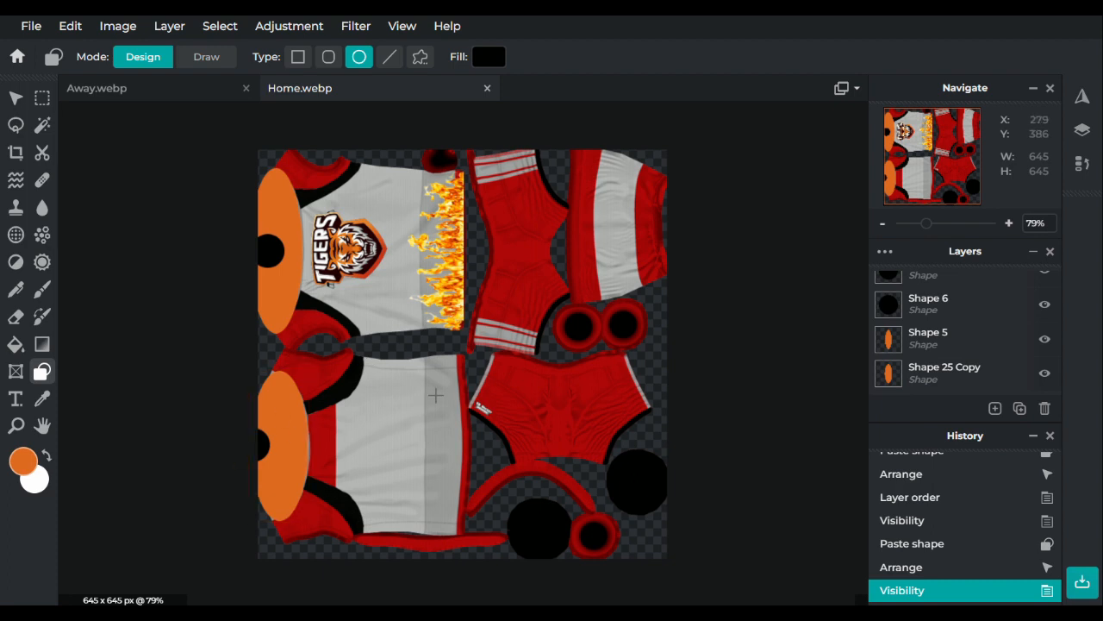
Copy the lower jersey's flame image from Away.webp and paste it along the hem of Home.webp's lower jersey
click(167, 91)
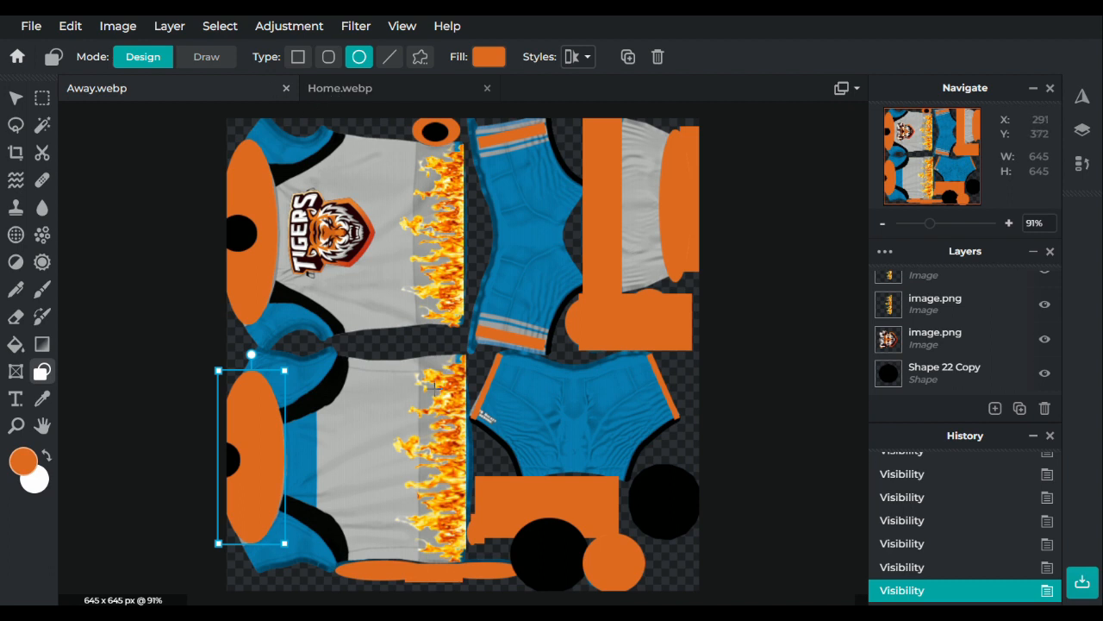
click(16, 98)
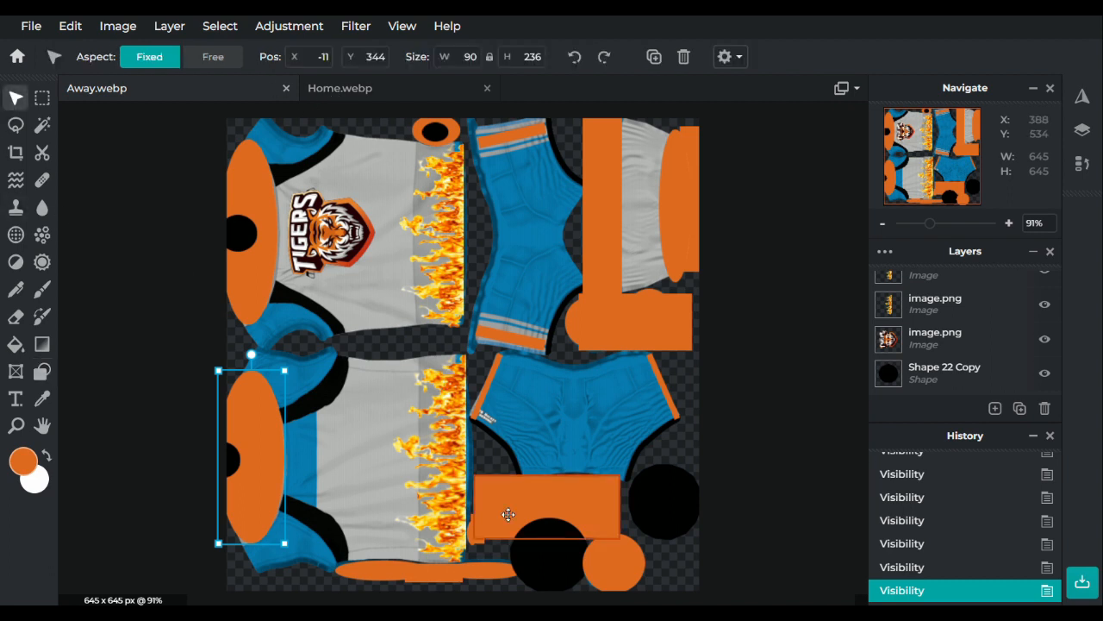
click(452, 484)
key(ctrl+c)
click(354, 88)
key(ctrl+v)
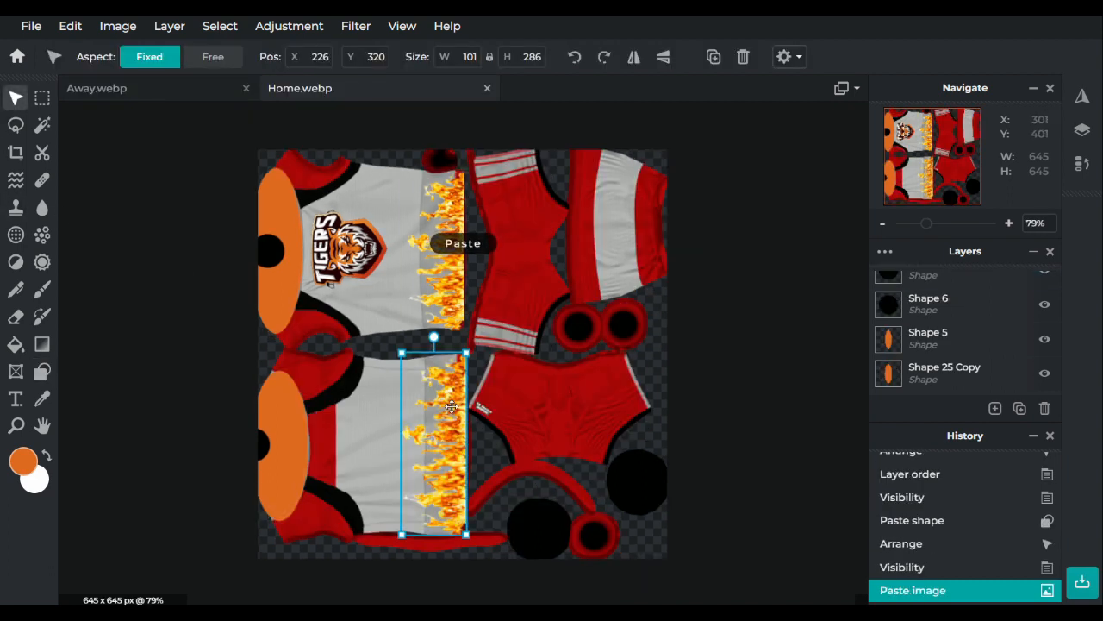
click(538, 420)
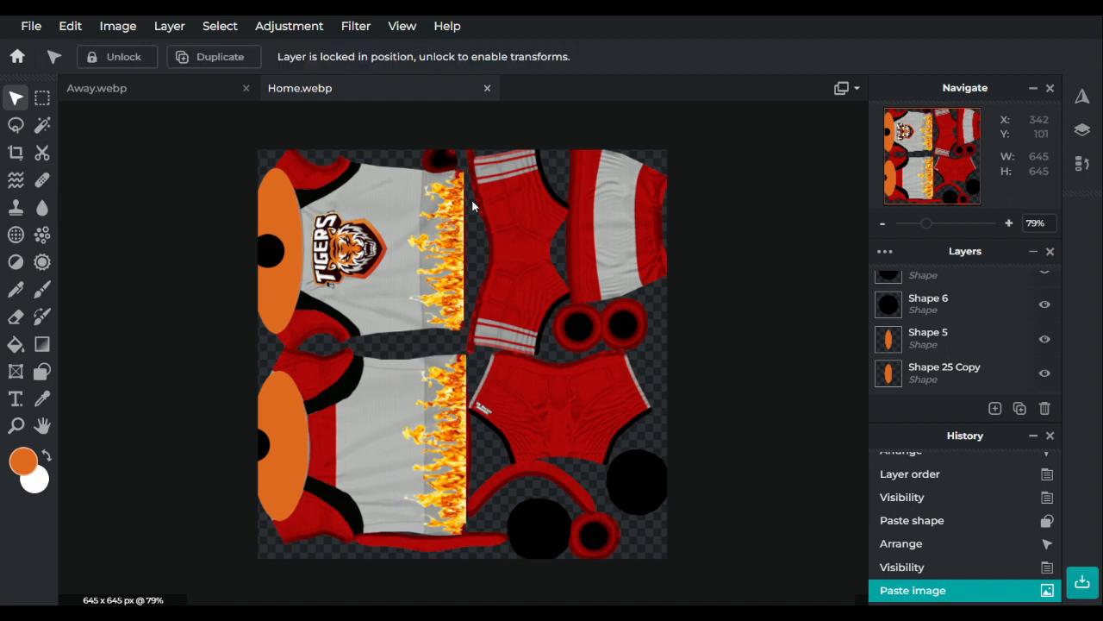
Draw an orange ellipse over the red ring with the black centre beside the upper jersey's flames
scroll(405, 129, up, 2)
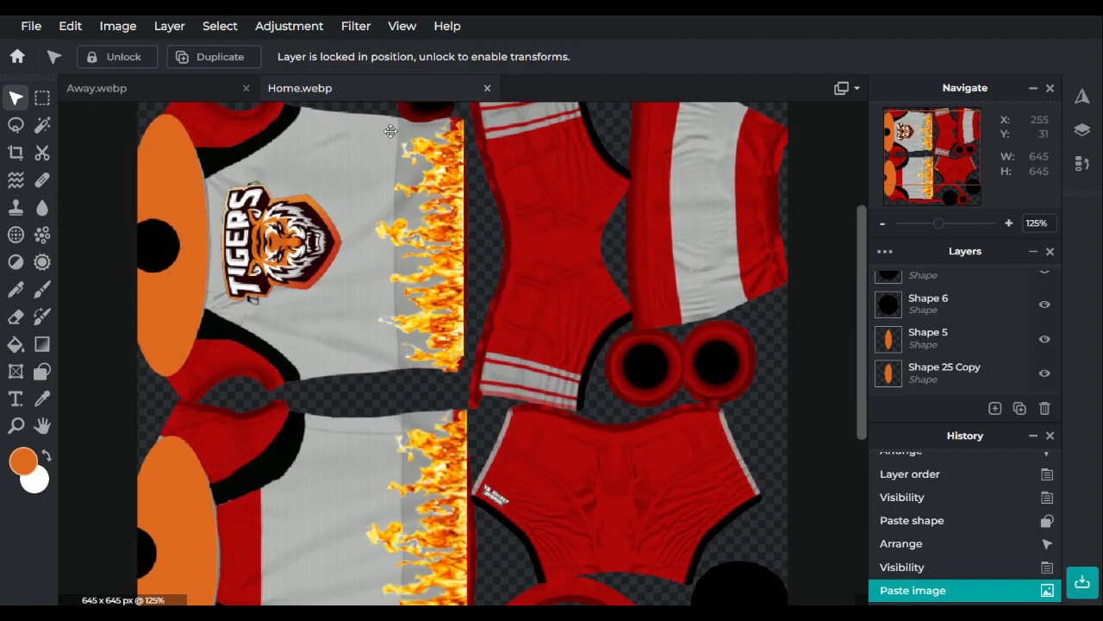
scroll(394, 128, up, 3)
scroll(380, 114, up, 3)
scroll(438, 381, down, 3)
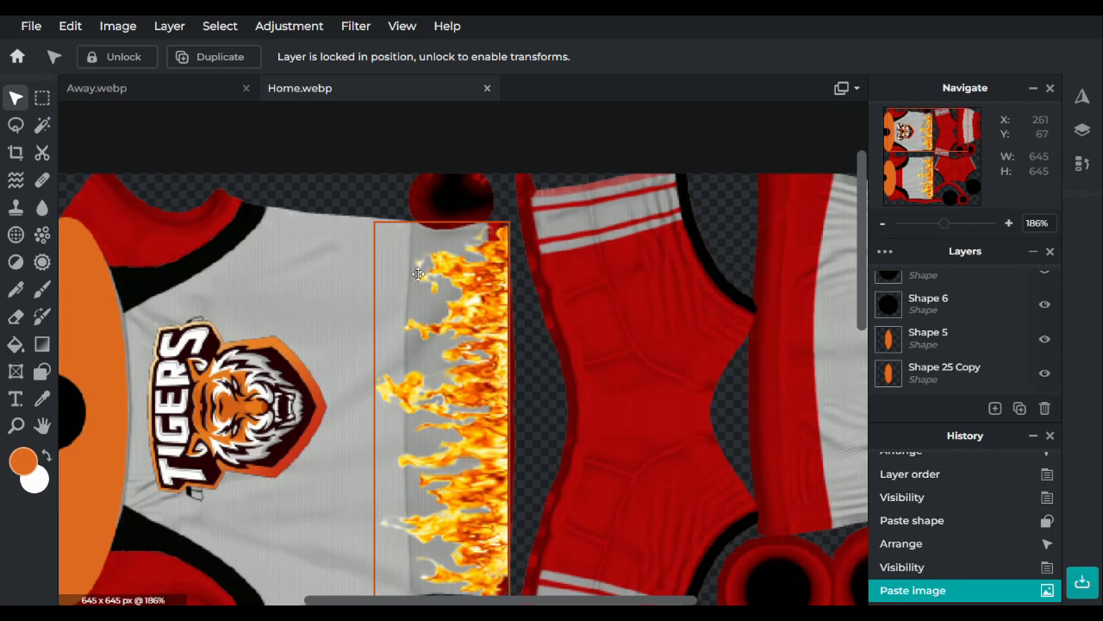
click(41, 373)
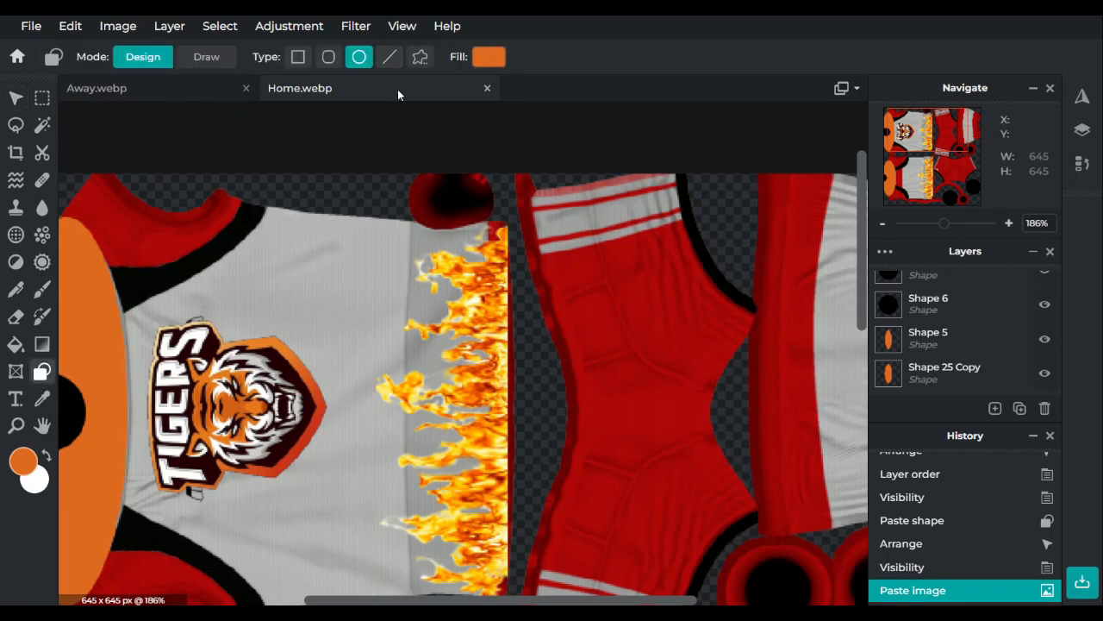
scroll(420, 252, down, 2)
scroll(441, 123, up, 4)
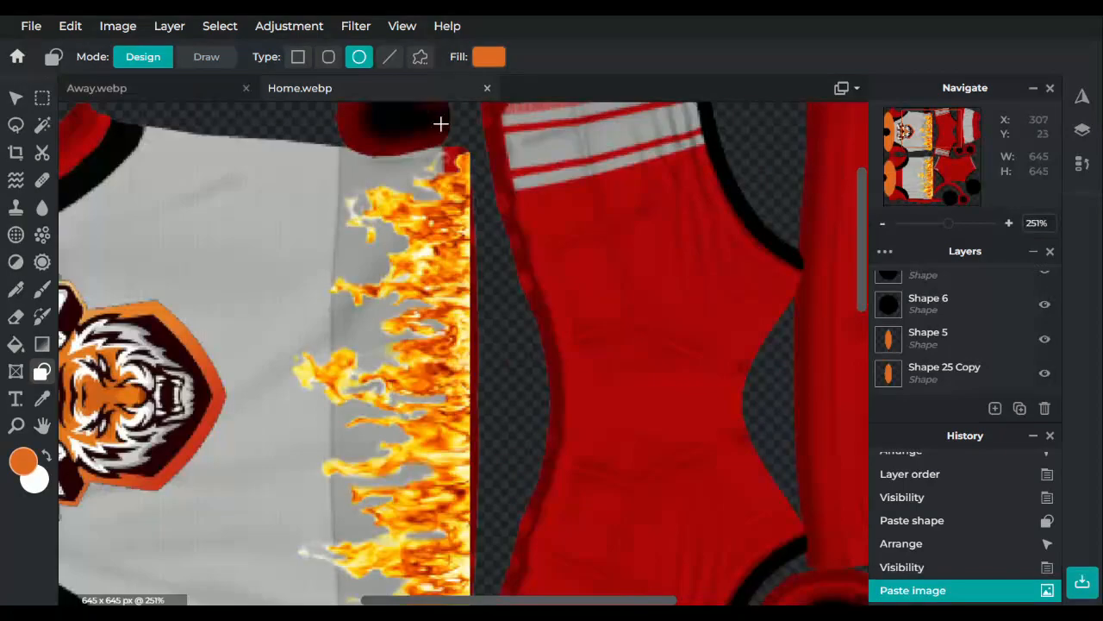
scroll(434, 422, down, 2)
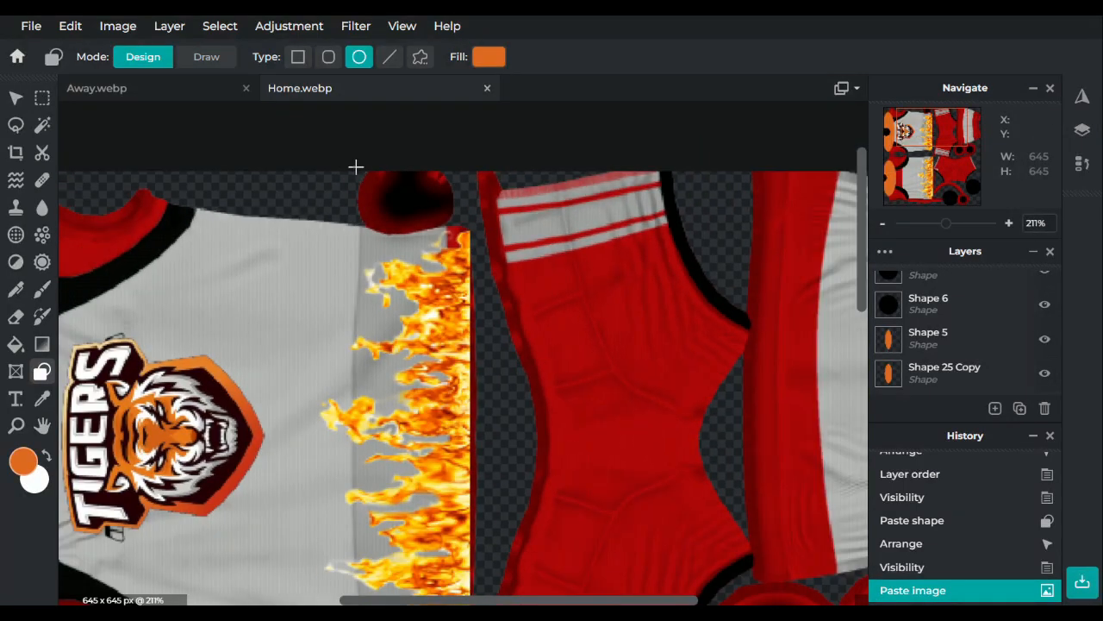
drag(355, 166, 453, 236)
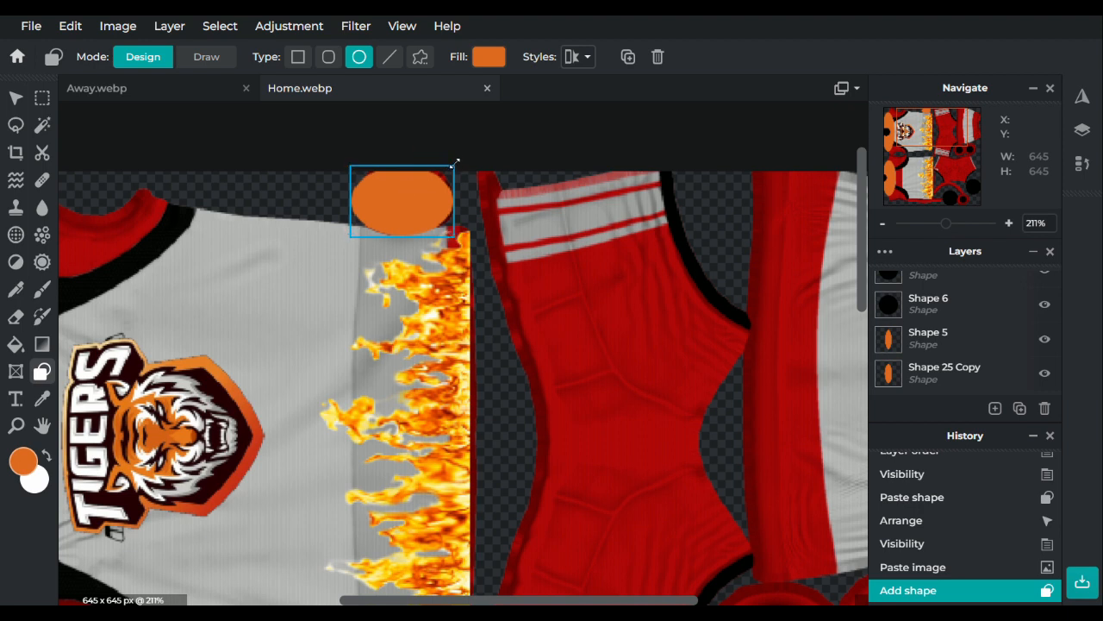
Enlarge the new orange ellipse slightly and shift it to cover the red ring
drag(455, 161, 458, 161)
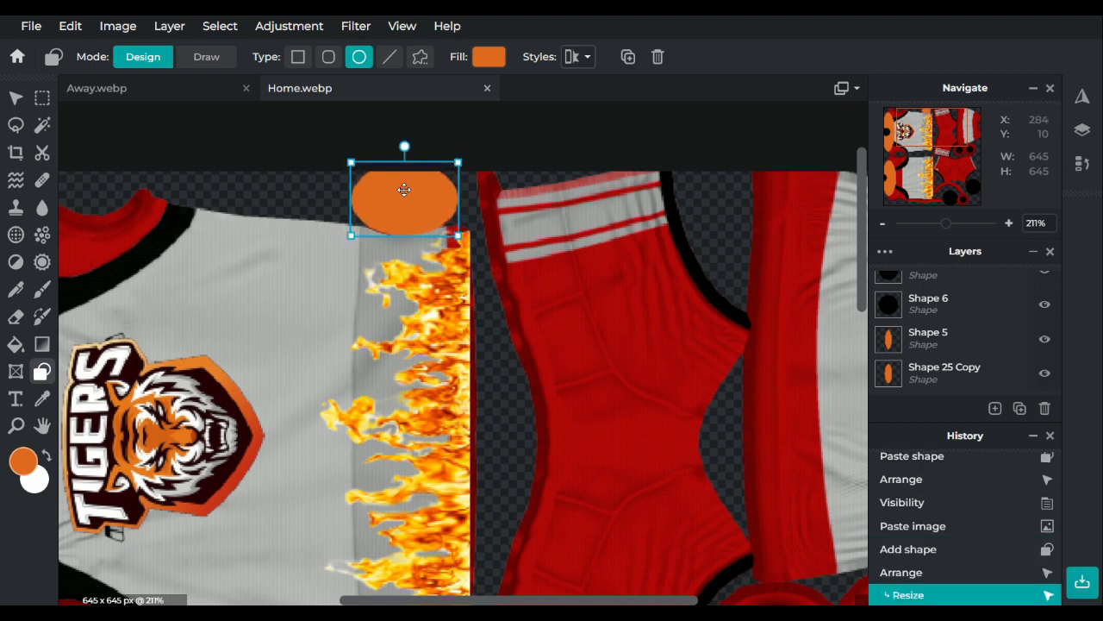
click(470, 192)
drag(412, 190, 409, 189)
click(468, 196)
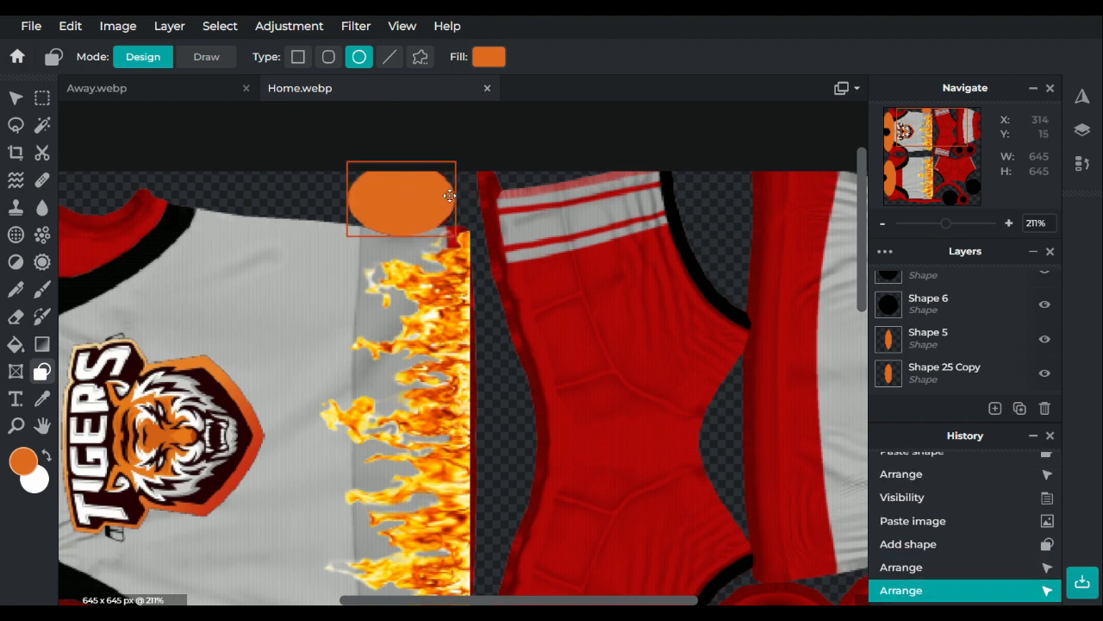
Reorder the layers so Shape 16 sits directly above image.png Copy and Shape 7 directly below it
scroll(443, 192, down, 2)
click(417, 153)
scroll(951, 371, down, 1)
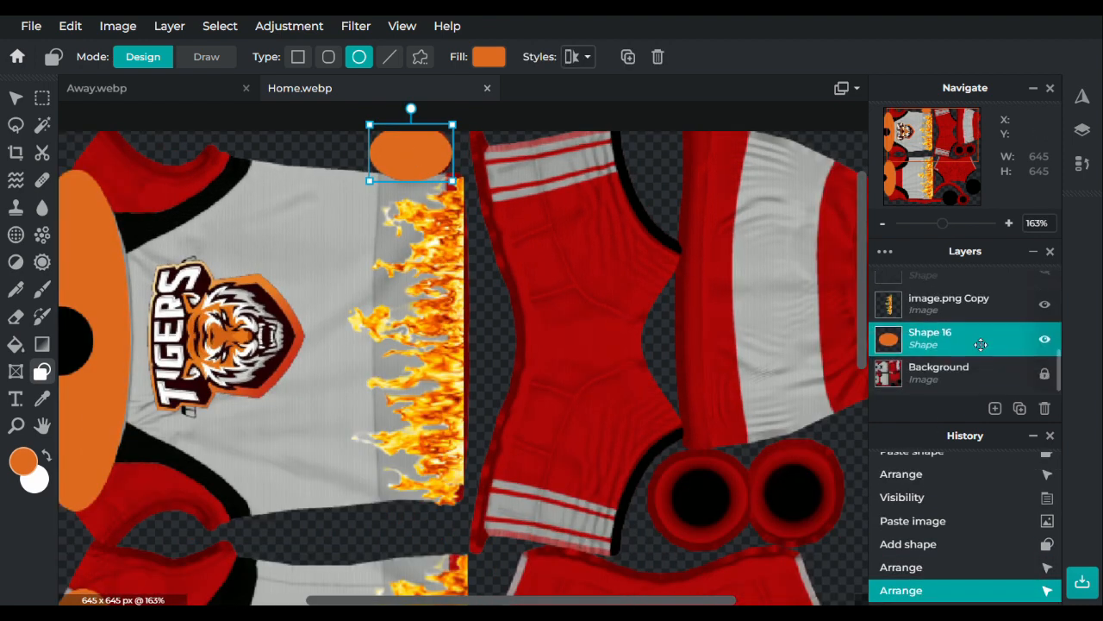
drag(983, 342, 987, 301)
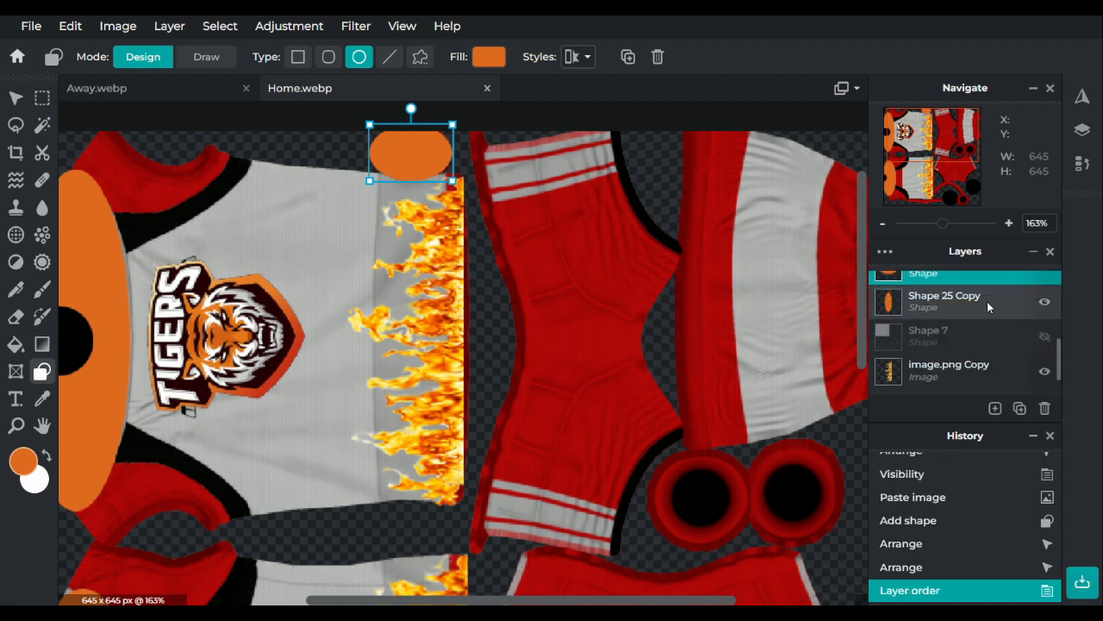
drag(966, 337, 964, 362)
drag(940, 275, 948, 297)
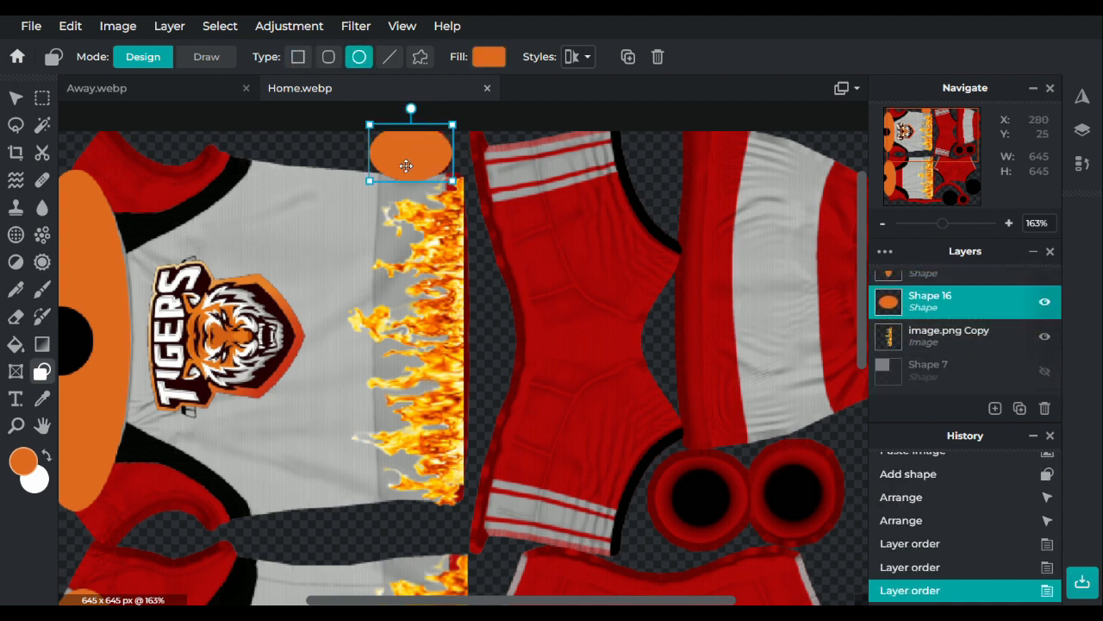
Deselect the orange ellipse and set the Shape tool's fill to black
click(355, 248)
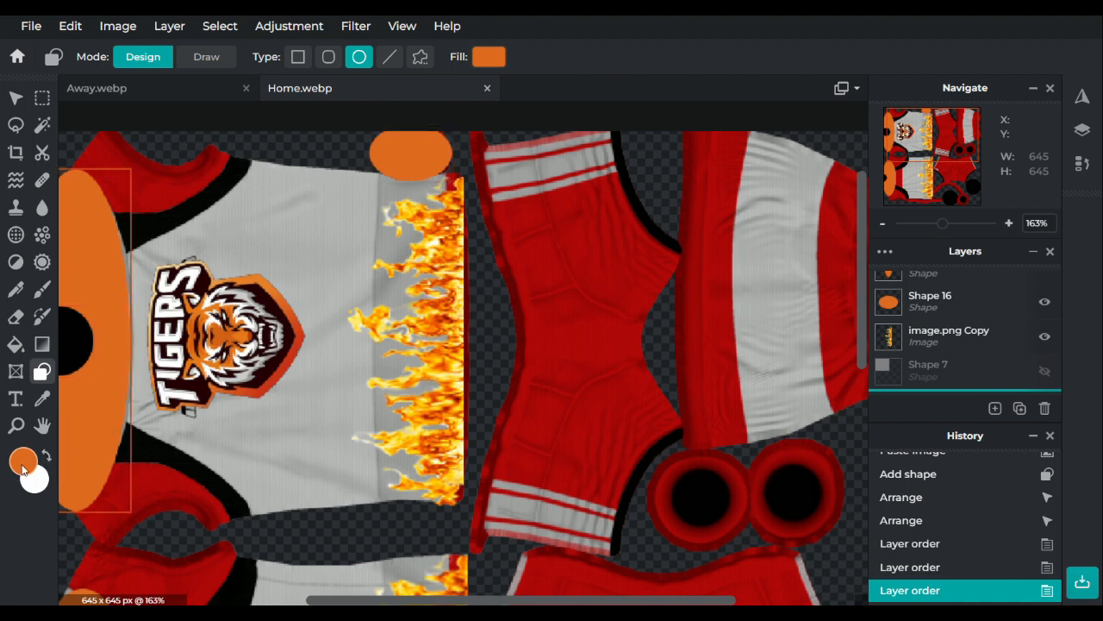
click(488, 57)
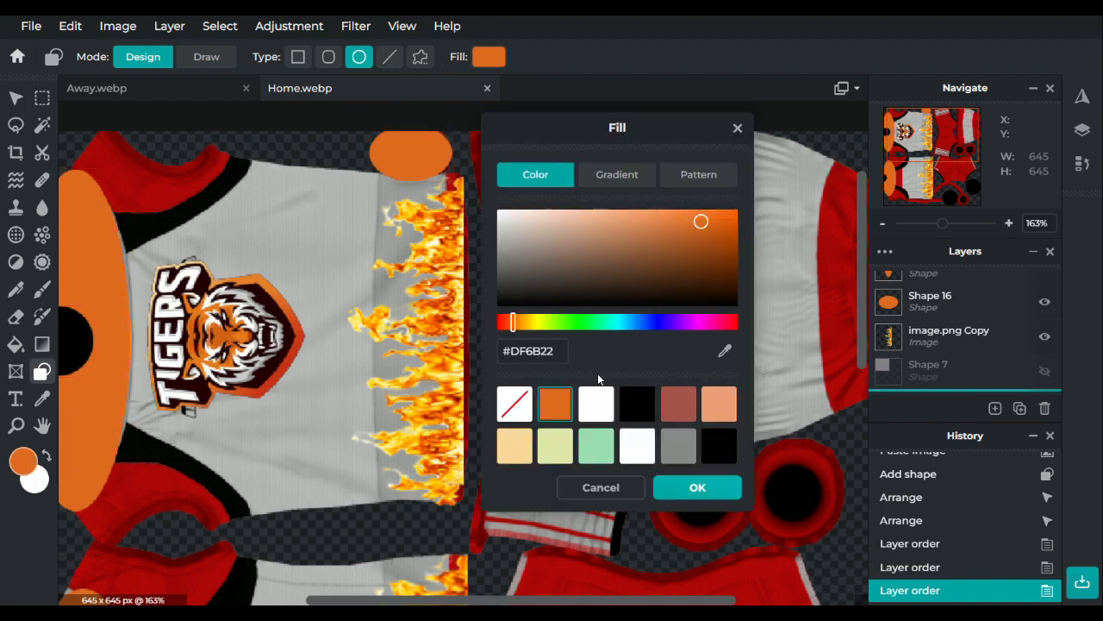
click(639, 407)
click(699, 484)
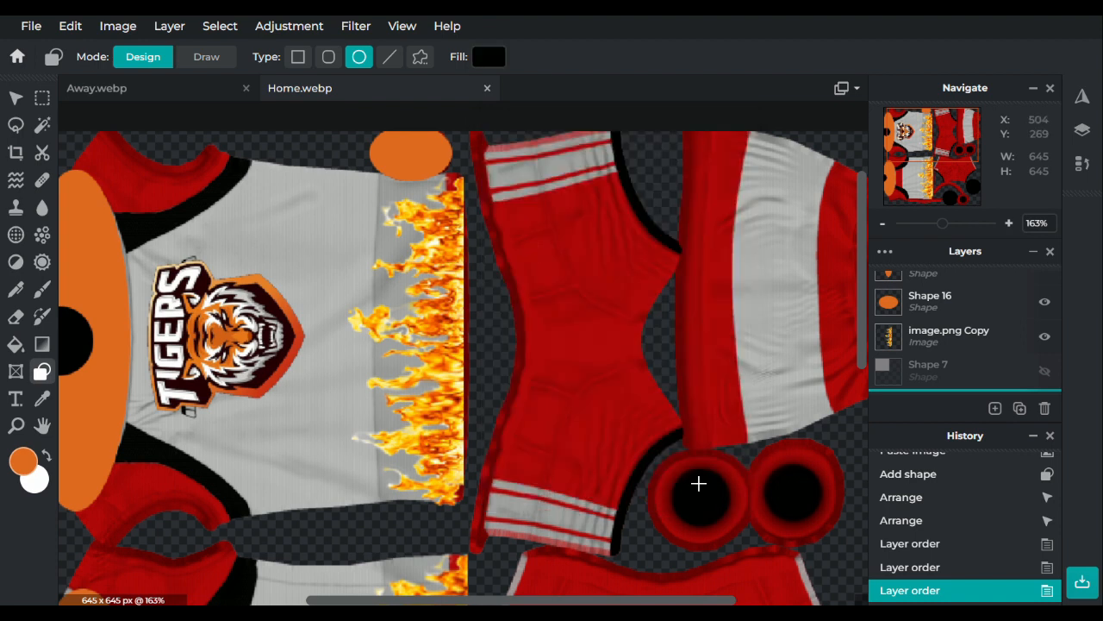
Hide the Shape 16 layer to expose the ring beside the upper jersey's flames
click(434, 155)
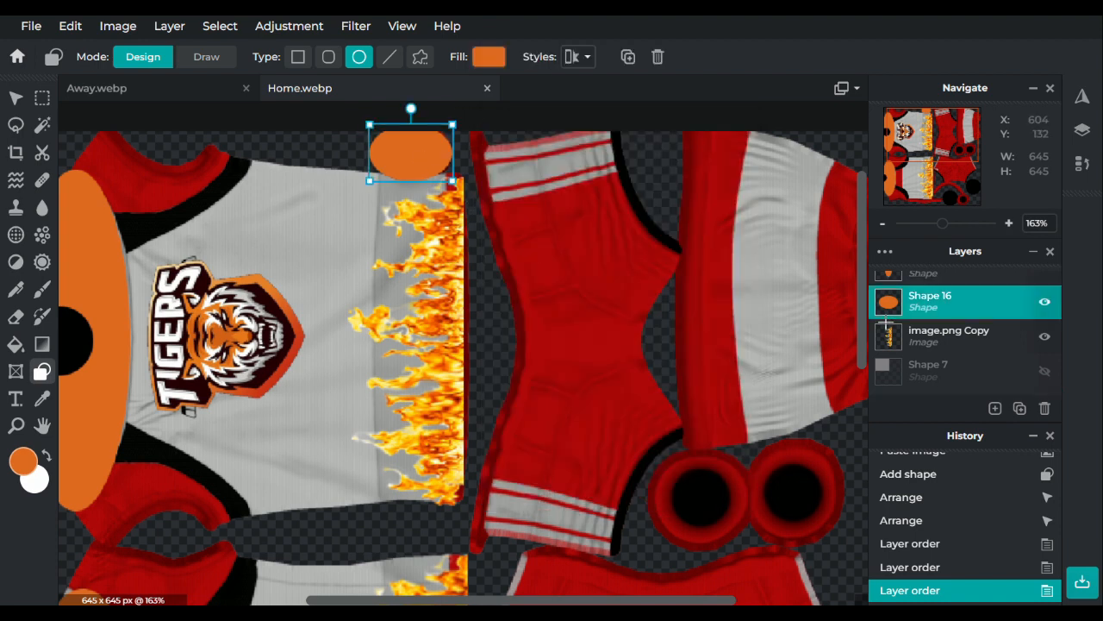
click(1045, 302)
click(449, 140)
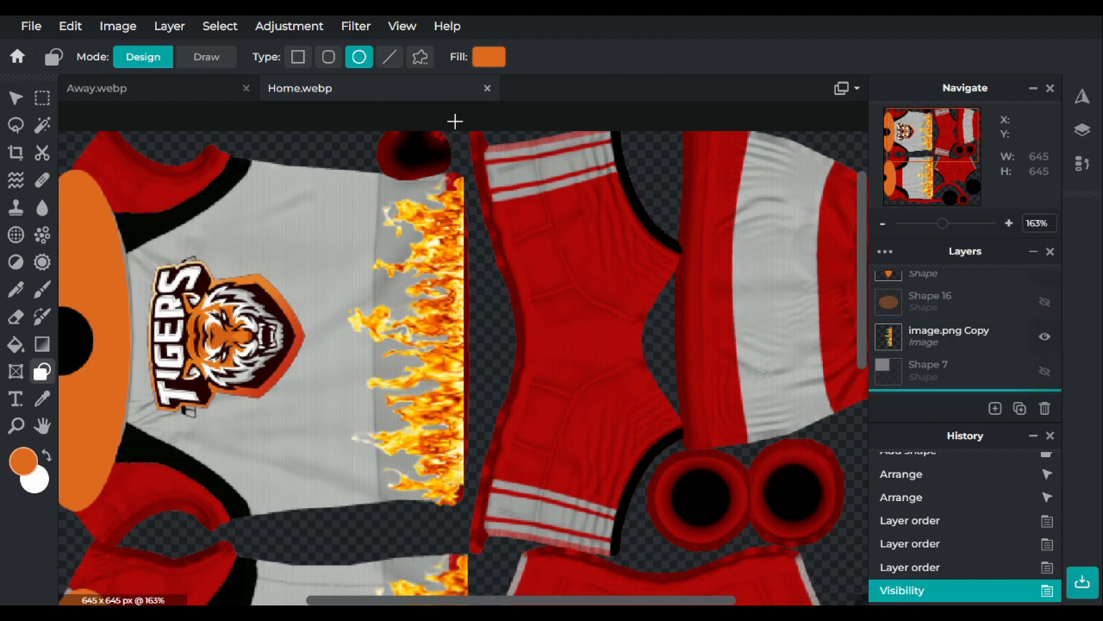
Draw a black-filled ellipse over the dark centre of the red ring beside the upper jersey's flames
click(490, 57)
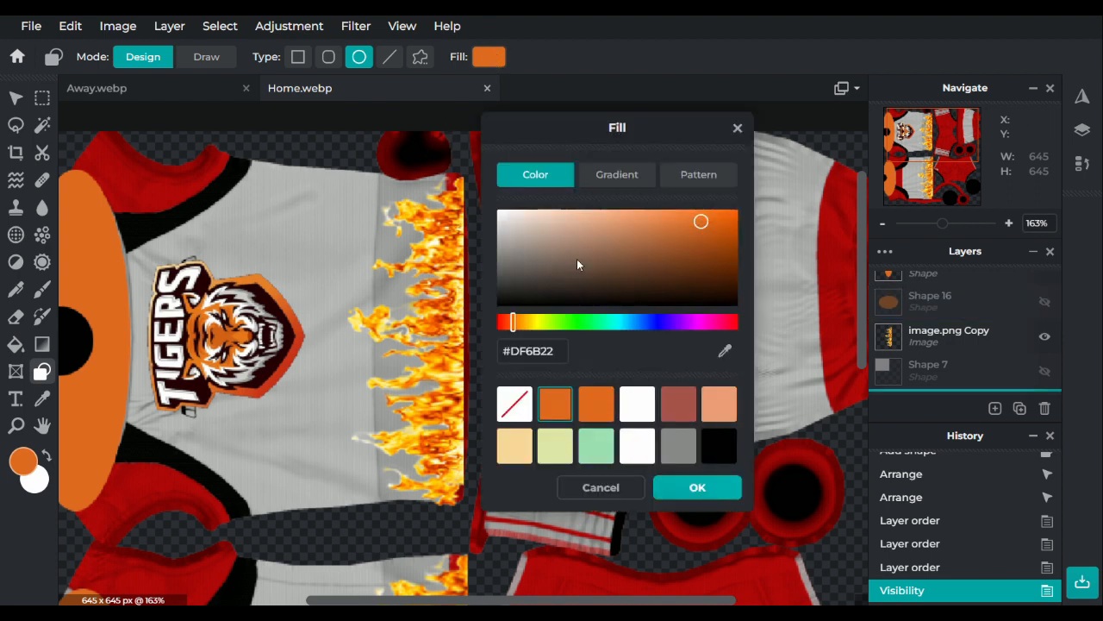
click(718, 445)
click(698, 487)
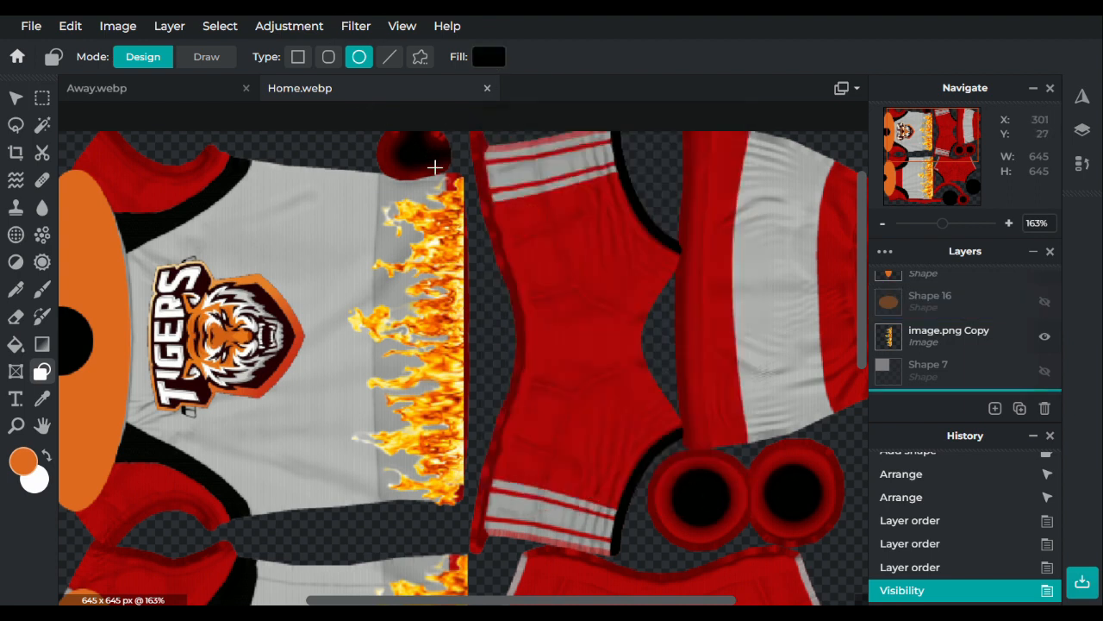
drag(436, 170, 392, 136)
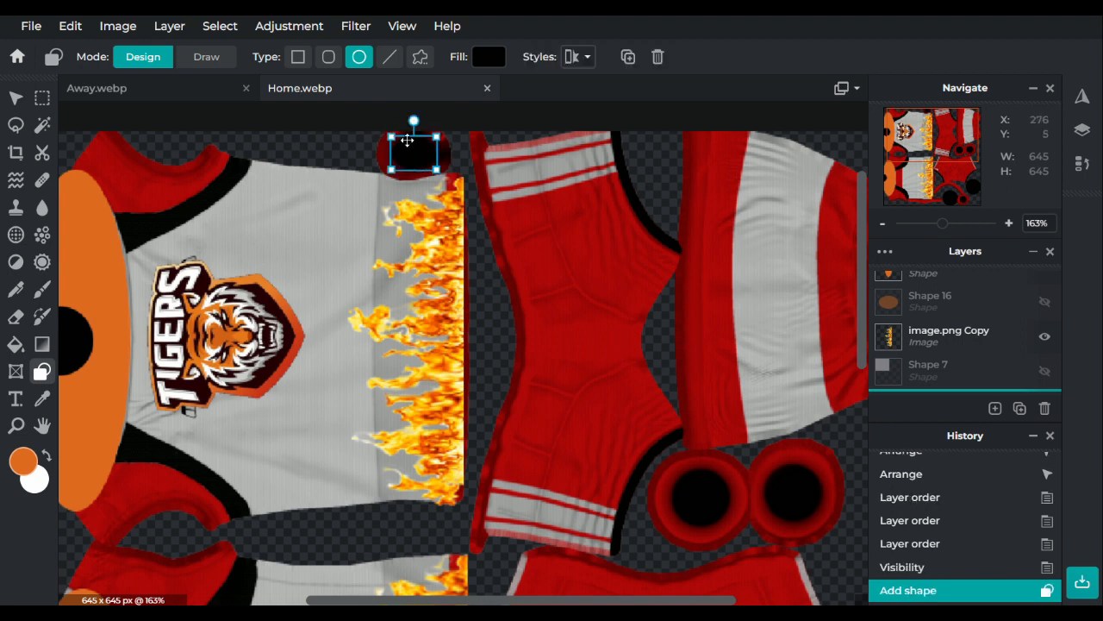
click(453, 158)
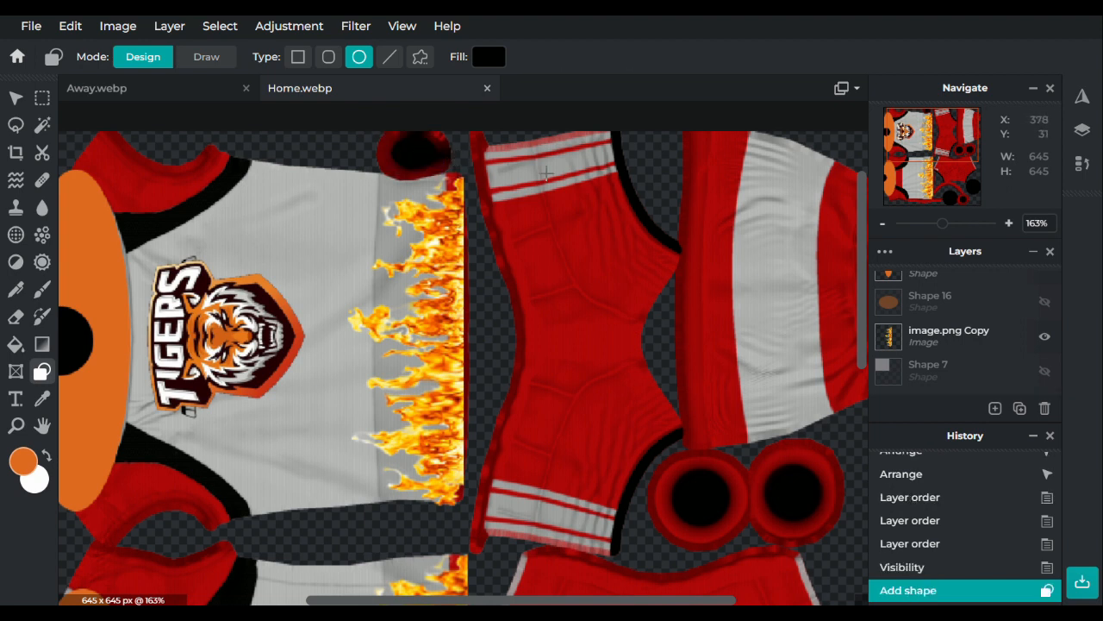
Move the hidden Shape 7 layer directly below the Shape 17 layer
scroll(951, 345, down, 2)
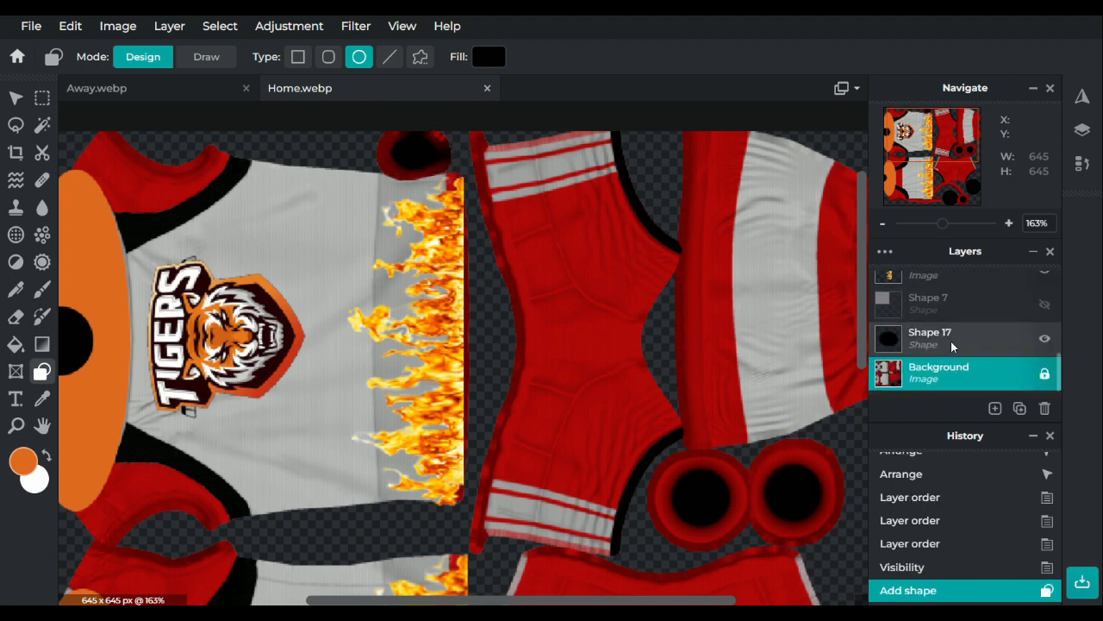
drag(948, 297, 949, 319)
scroll(1009, 311, up, 2)
scroll(1013, 319, up, 1)
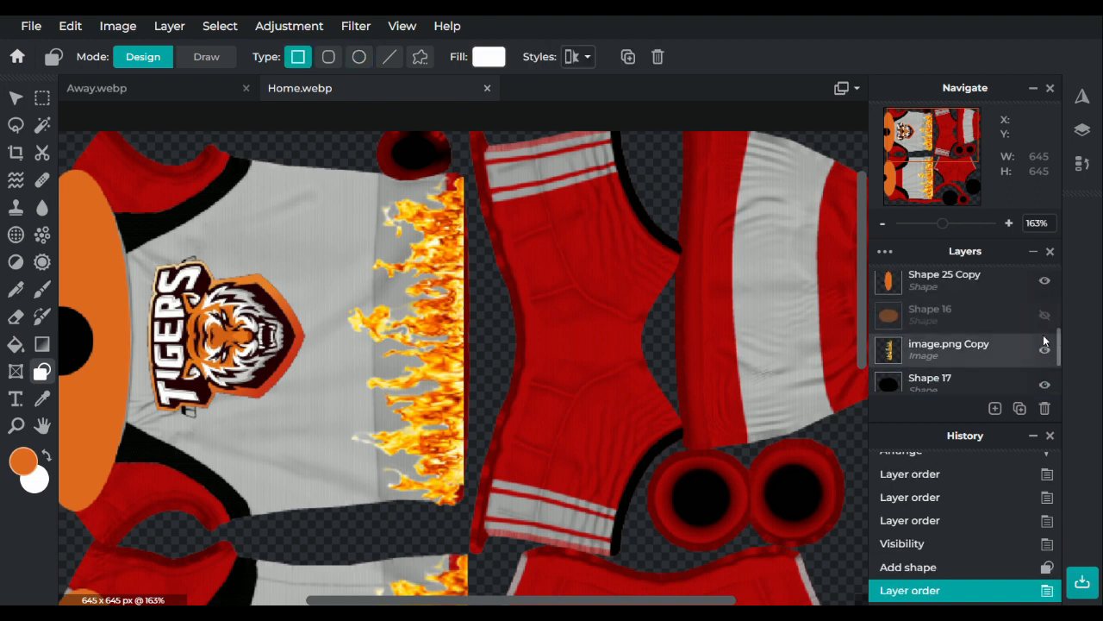
Show the orange Shape 16 layer again and move Shape 17 directly above it
click(1043, 316)
scroll(1000, 329, down, 2)
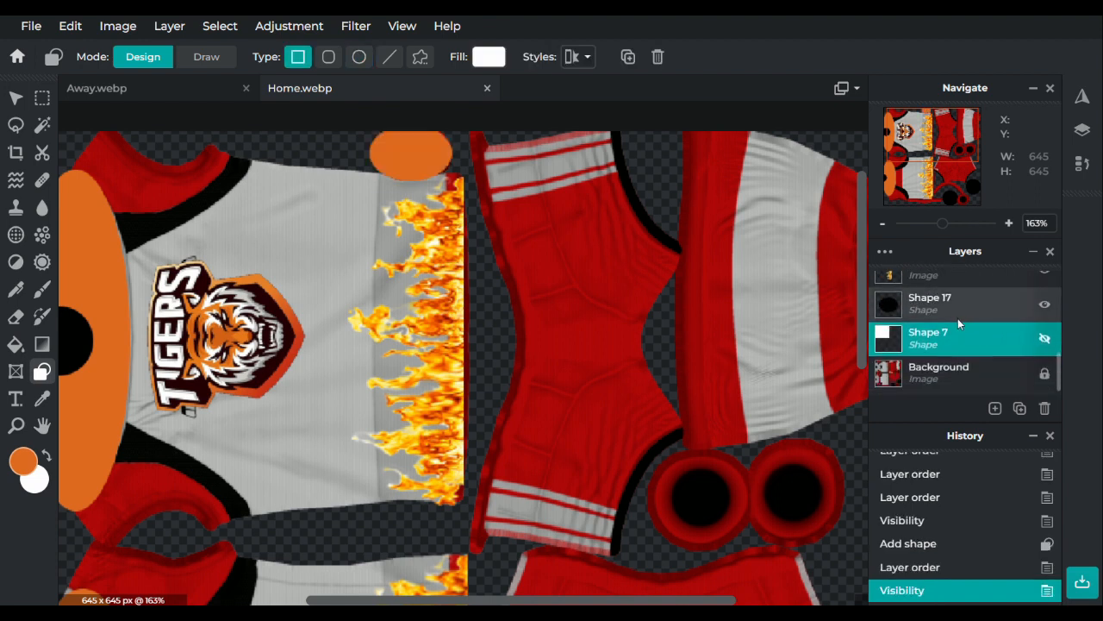
mouse_move(958, 314)
mouse_down()
mouse_move(957, 293)
mouse_move(958, 321)
mouse_move(958, 303)
mouse_up()
scroll(958, 316, up, 1)
click(682, 247)
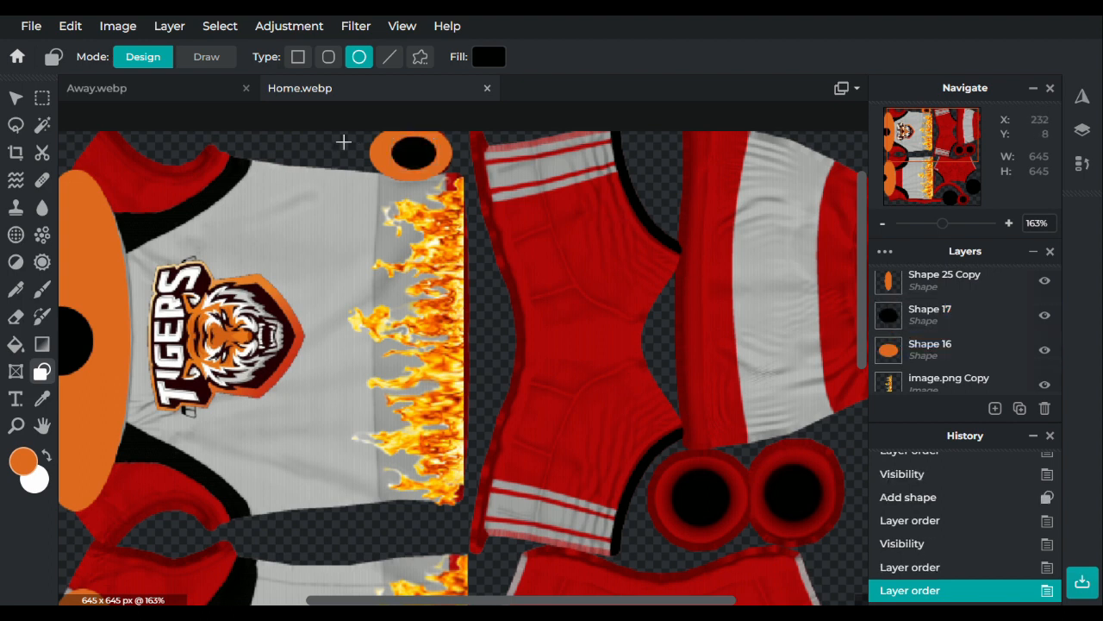
Resize the black ellipse slightly to fit the centre of the orange ellipse beside the upper jersey's flames, and deselect it
click(400, 150)
drag(392, 138, 391, 136)
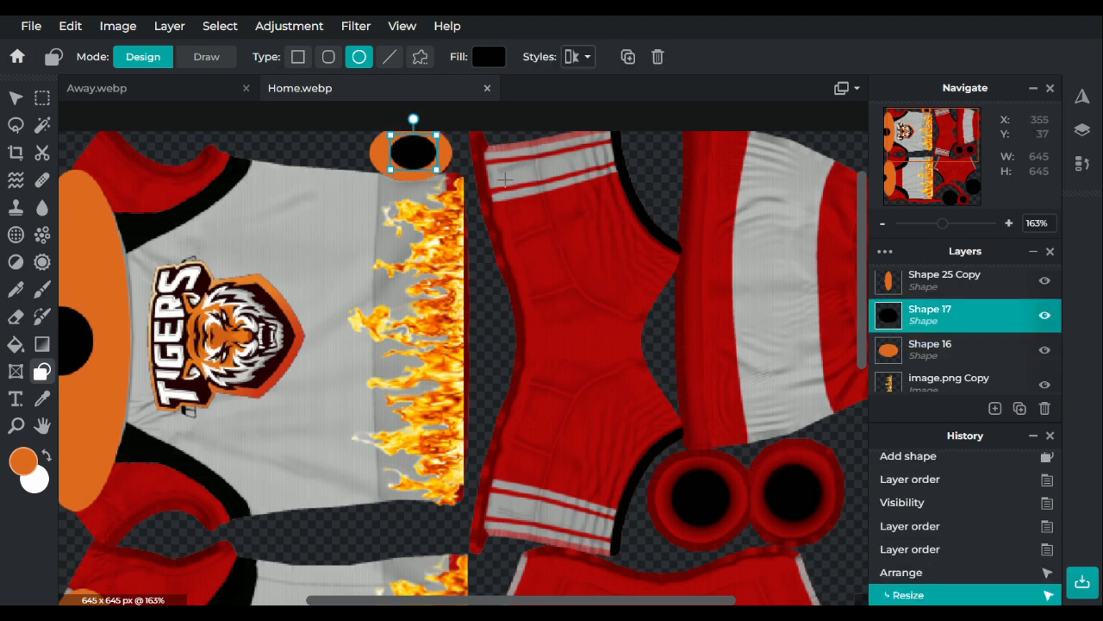
click(475, 220)
Switch to the Away.webp document
scroll(475, 223, down, 1)
scroll(477, 223, down, 3)
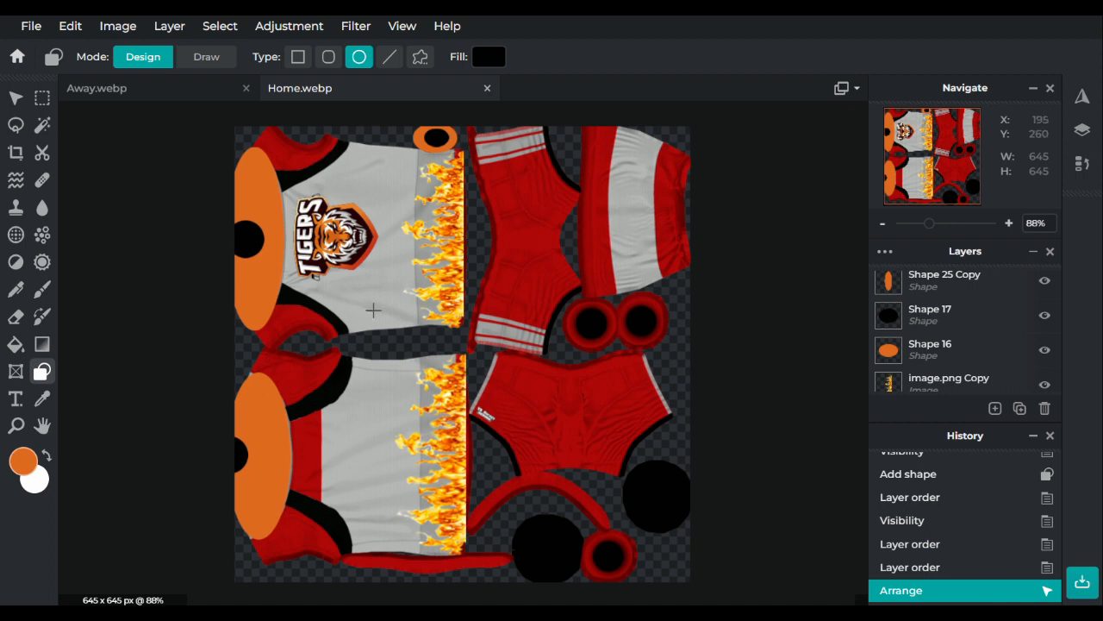
click(171, 90)
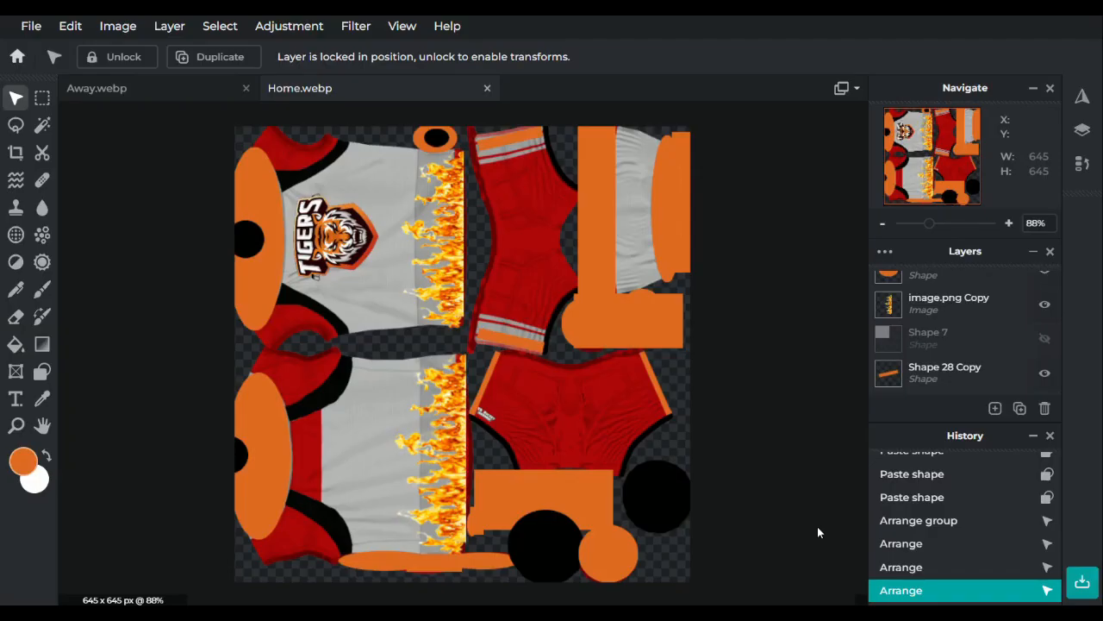
Enlarge the orange circle next to the lower black circle slightly and deselect it
click(610, 562)
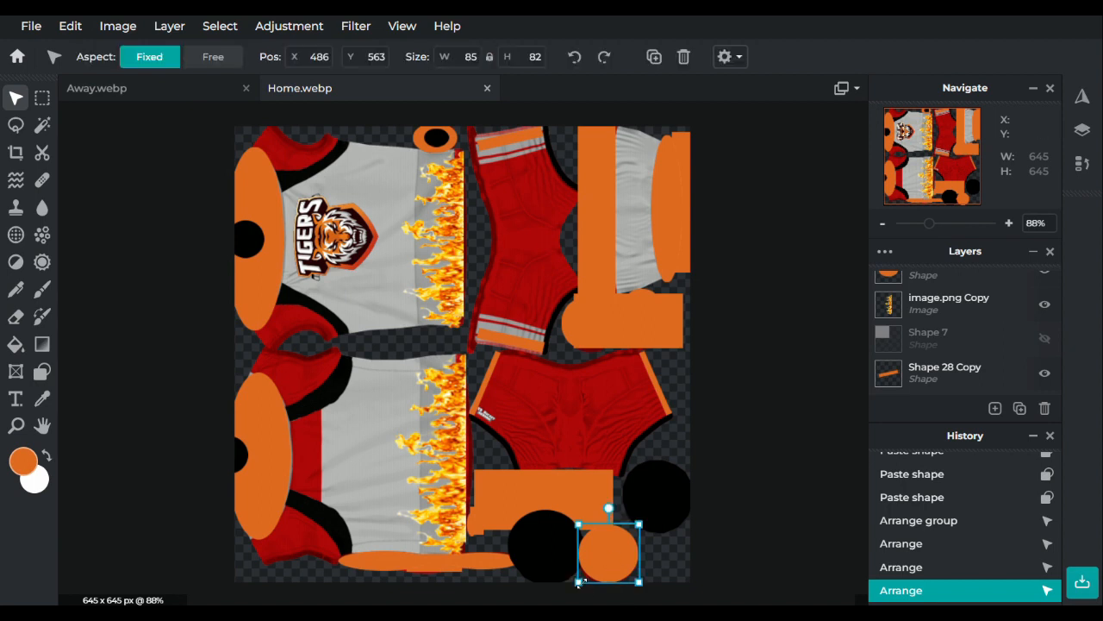
drag(581, 584, 605, 566)
click(718, 569)
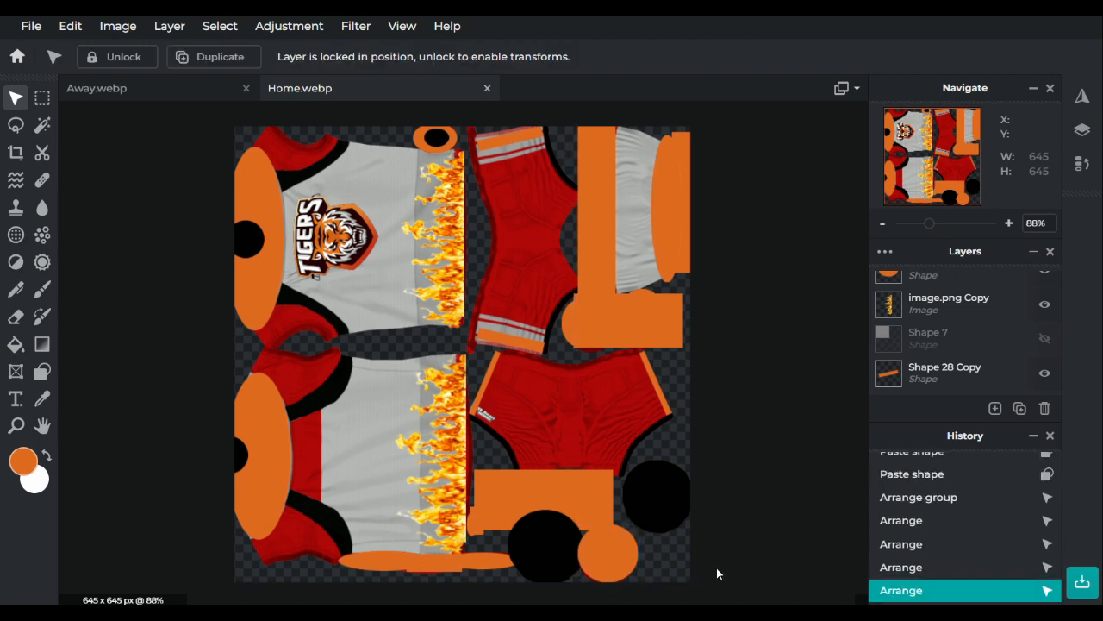
Shift the orange rectangle over the paired cuff rings slightly right and resize the adjoining orange circle to about 66 × 77
drag(578, 345, 605, 344)
click(569, 327)
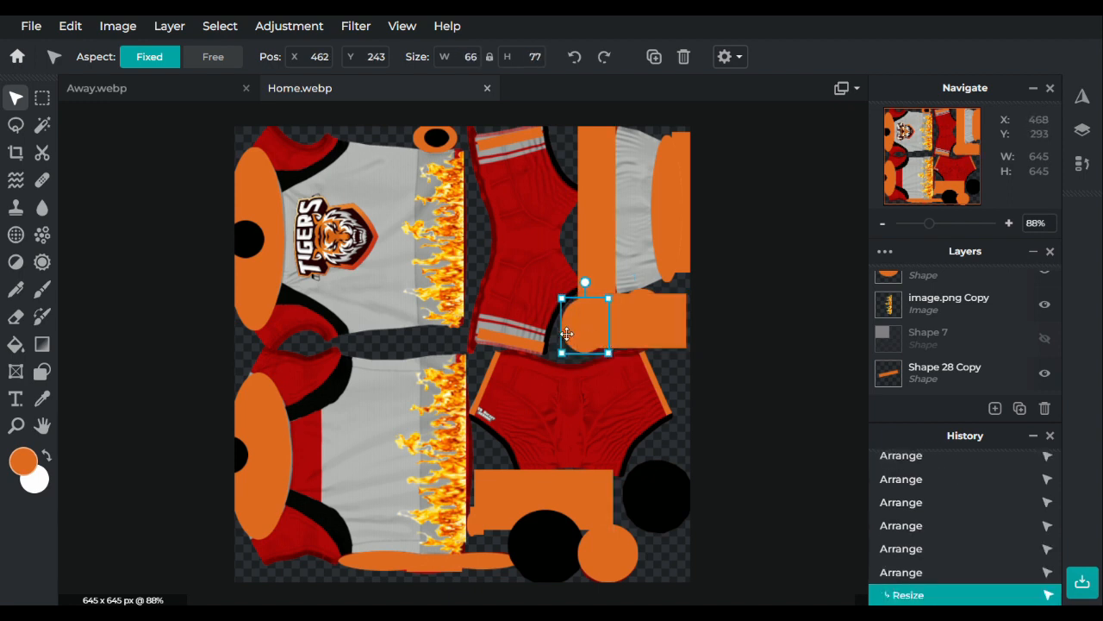
click(566, 338)
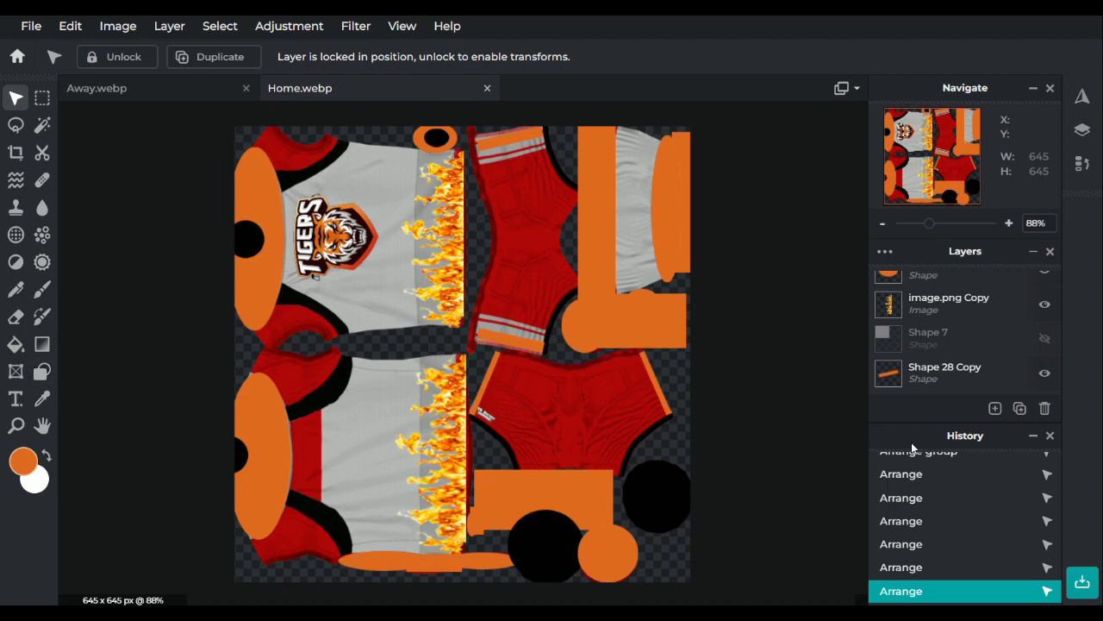
Move the white Shape 7 layer down the stack to directly below Shape 48 Copy
scroll(952, 324, down, 3)
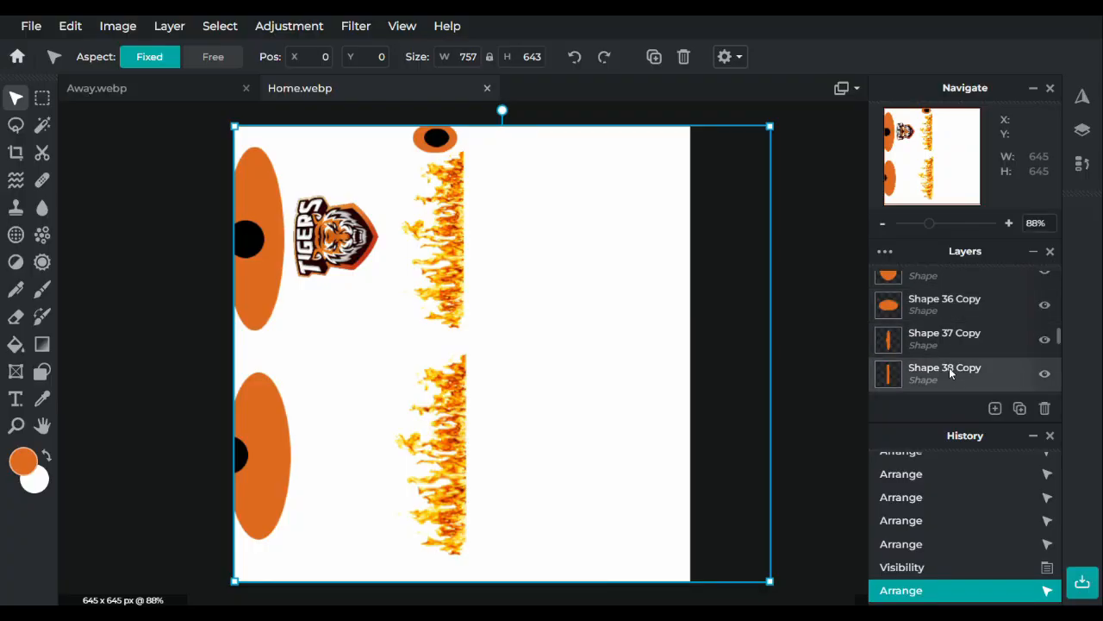
mouse_move(951, 370)
mouse_down()
mouse_move(950, 306)
mouse_move(962, 365)
mouse_up()
scroll(957, 315, down, 1)
drag(955, 296, 971, 370)
drag(961, 274, 973, 375)
scroll(963, 307, down, 1)
drag(958, 305, 952, 411)
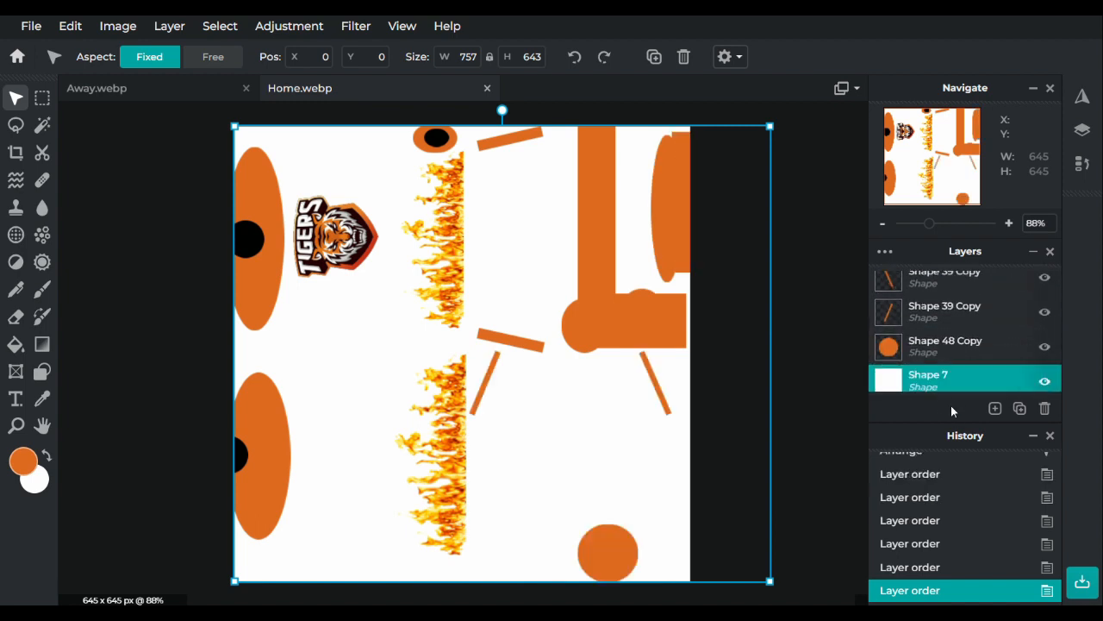
Move the white Shape 7 layer further down to directly above Shape 49 Copy
scroll(955, 322, down, 1)
drag(941, 301, 951, 364)
scroll(957, 315, down, 2)
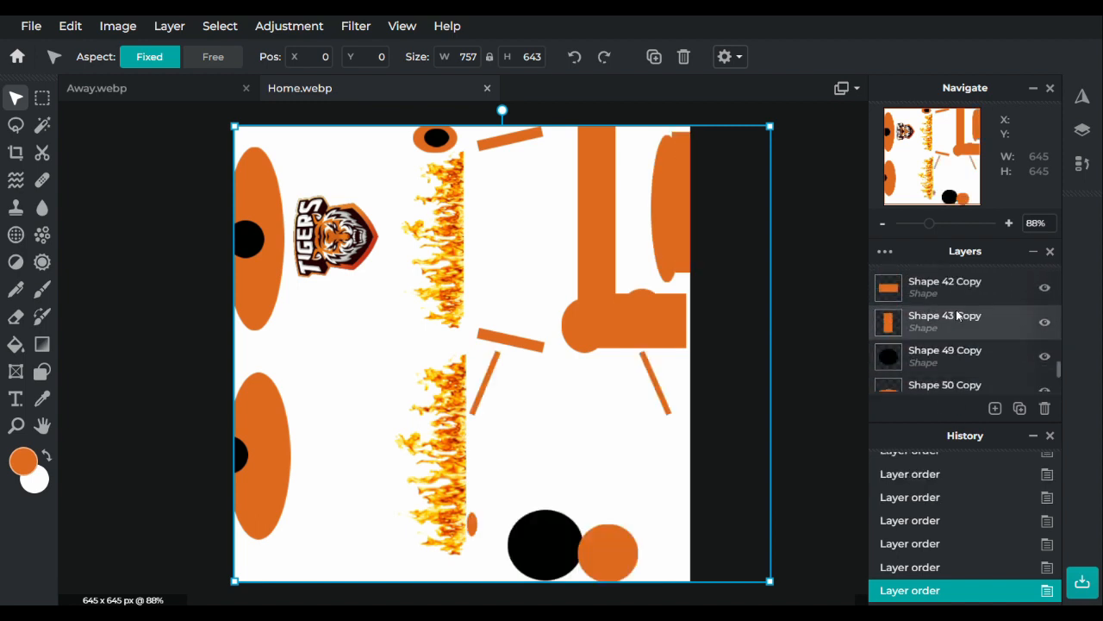
scroll(954, 313, down, 1)
scroll(954, 313, up, 2)
drag(948, 291, 968, 330)
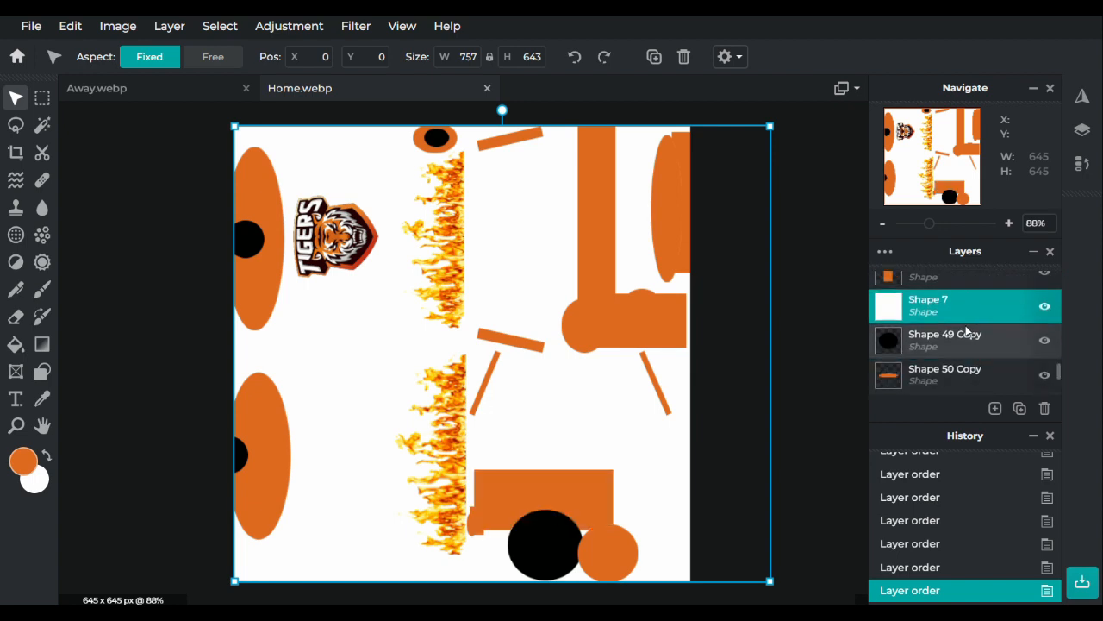
Move the white Shape 7 layer below Shape 52 Copy, directly above Background, and deselect it
scroll(964, 319, down, 1)
drag(953, 290, 975, 378)
scroll(959, 311, down, 2)
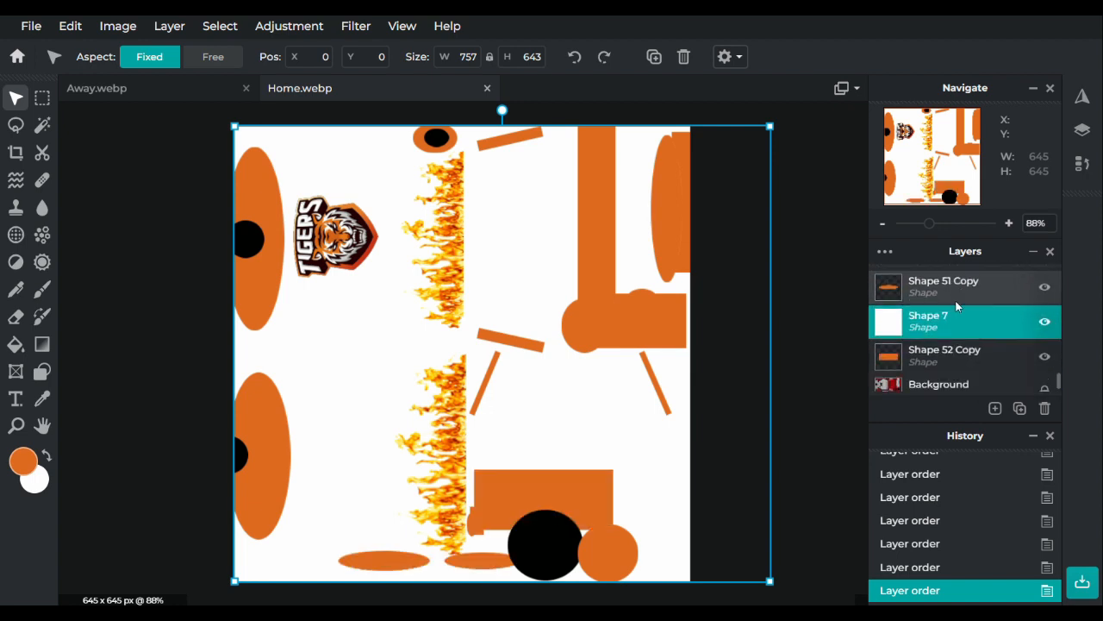
scroll(957, 306, down, 1)
drag(960, 302, 964, 338)
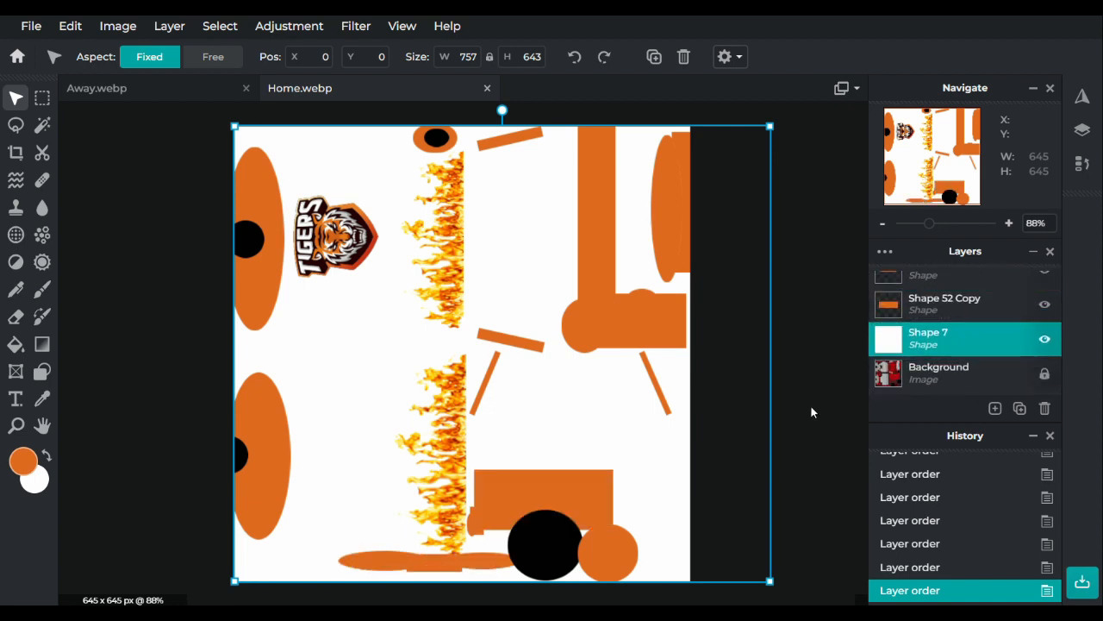
click(811, 407)
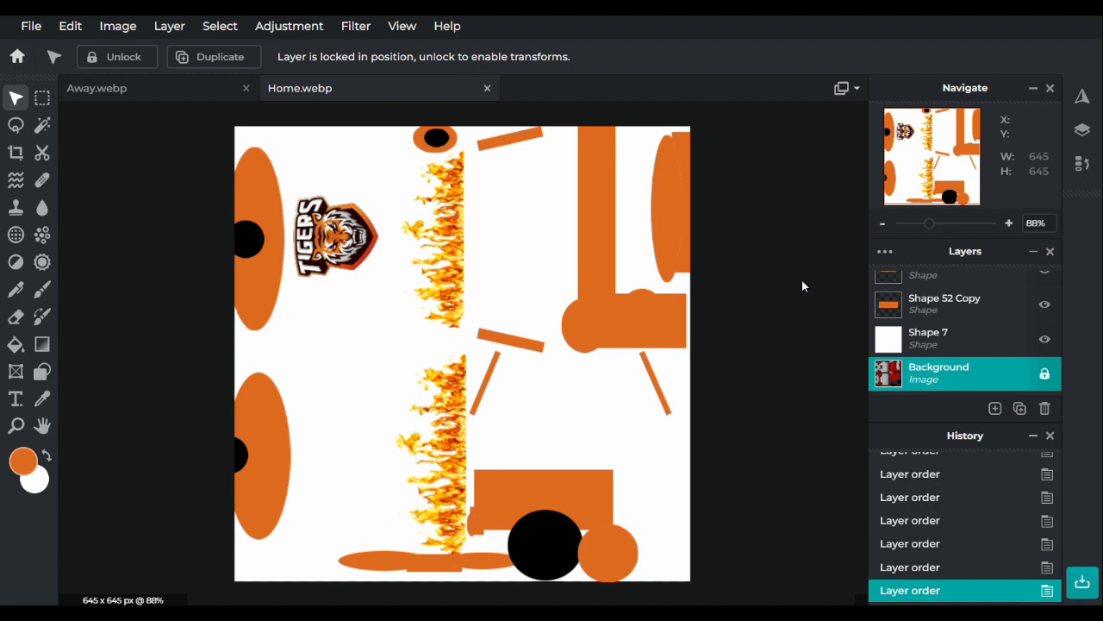
In Away.webp, deselect the grouped shapes and show the black Shape 18 layer
click(151, 97)
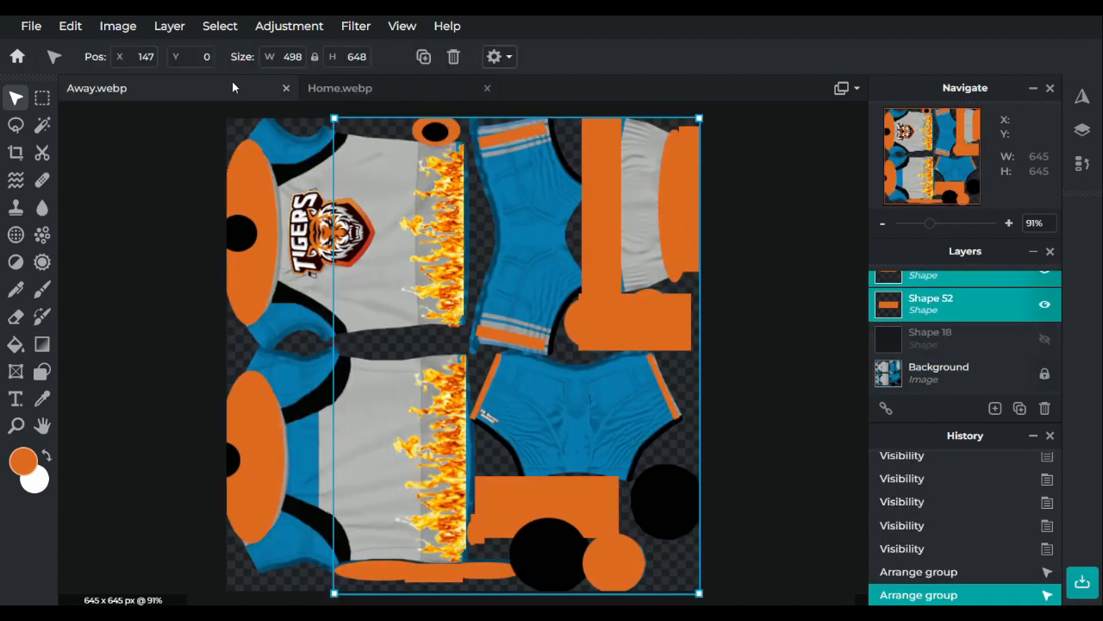
click(767, 292)
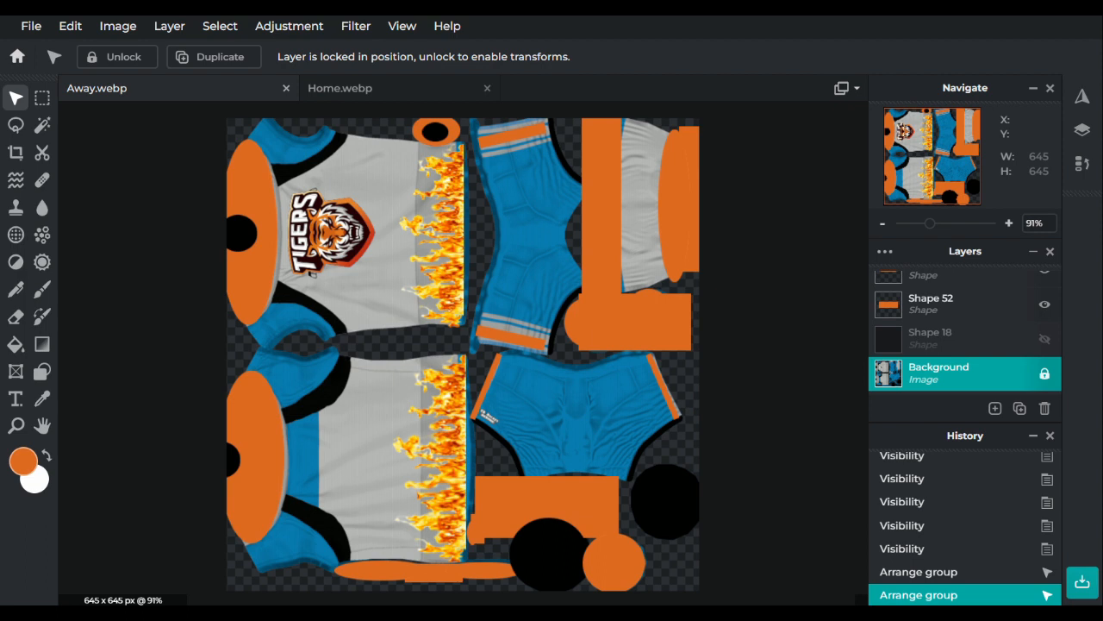
click(1044, 338)
Compare the finished Home.webp and Away.webp designs by alternating between the two documents, ending on Away.webp
click(414, 89)
click(183, 94)
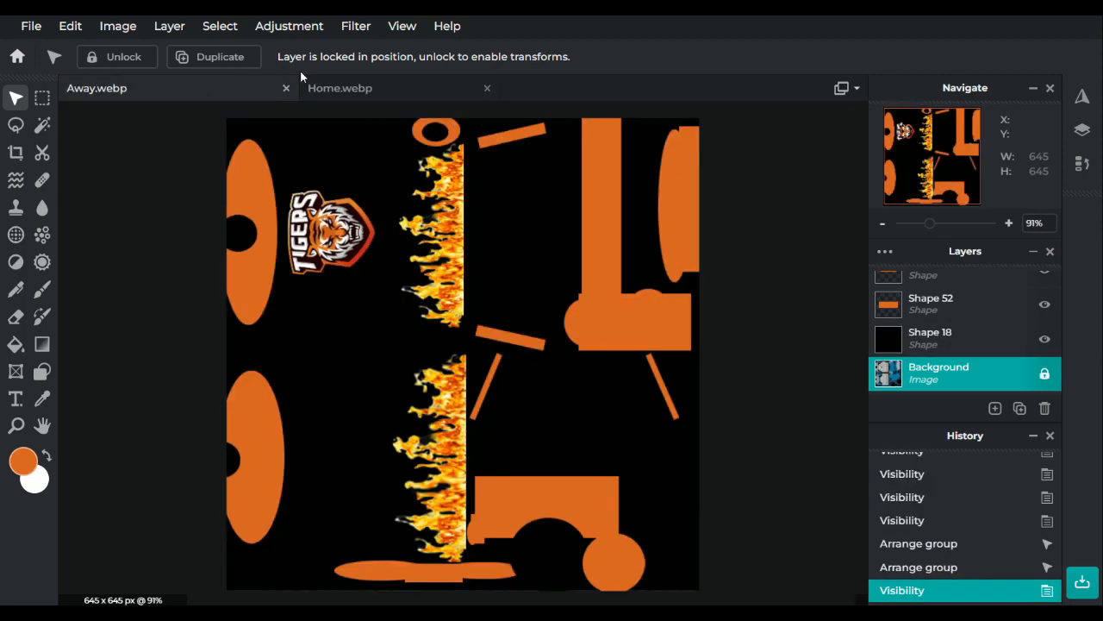
click(357, 91)
click(197, 91)
click(339, 88)
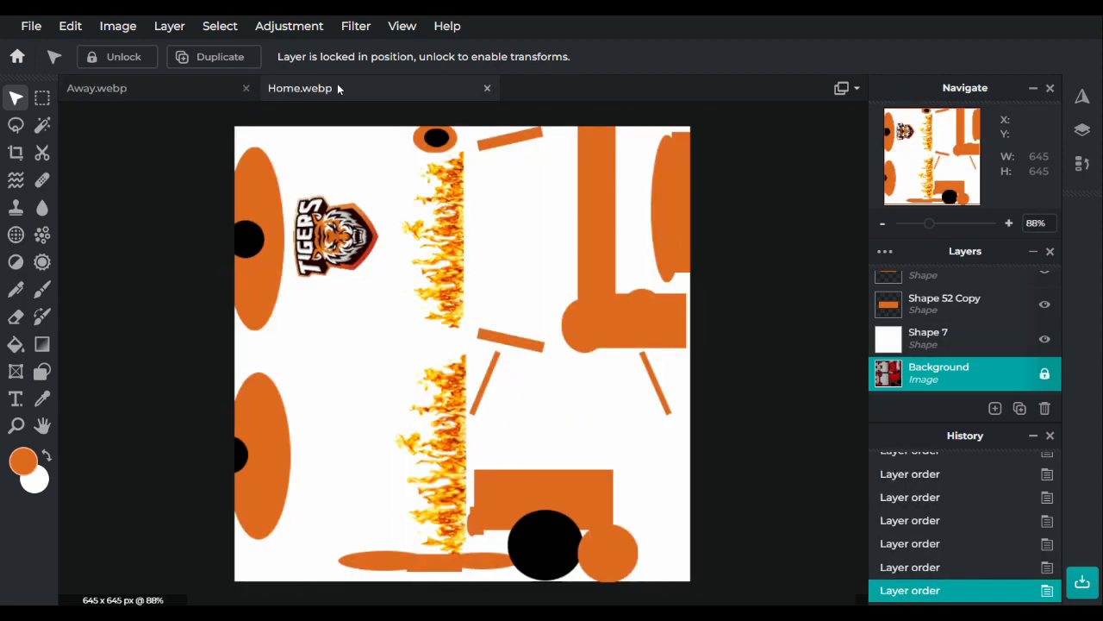
click(135, 88)
click(344, 88)
click(138, 93)
click(359, 86)
click(168, 86)
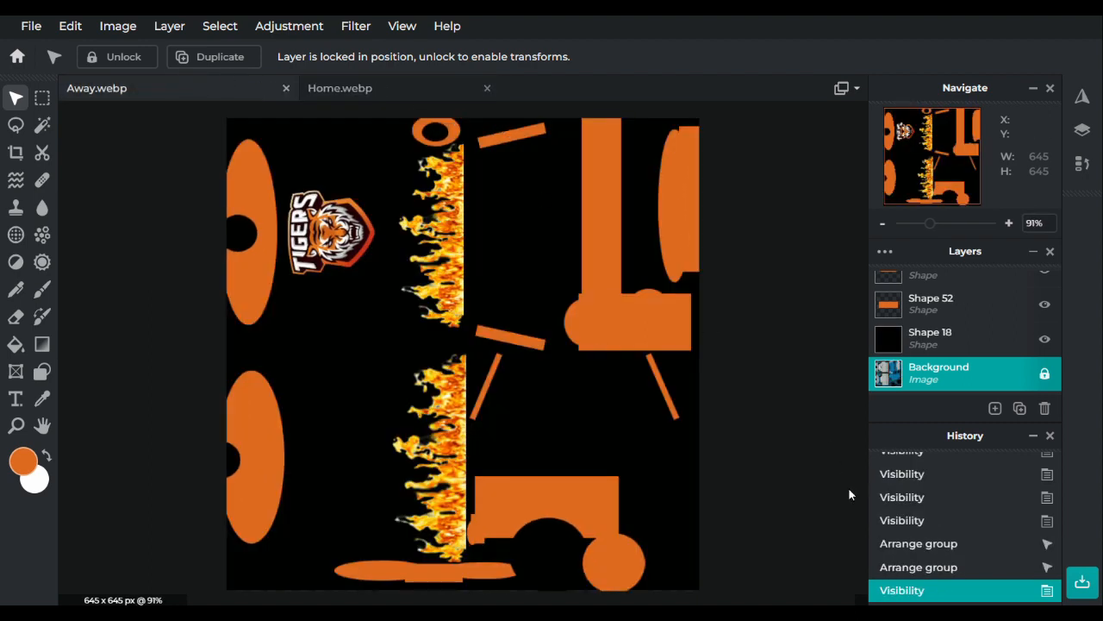